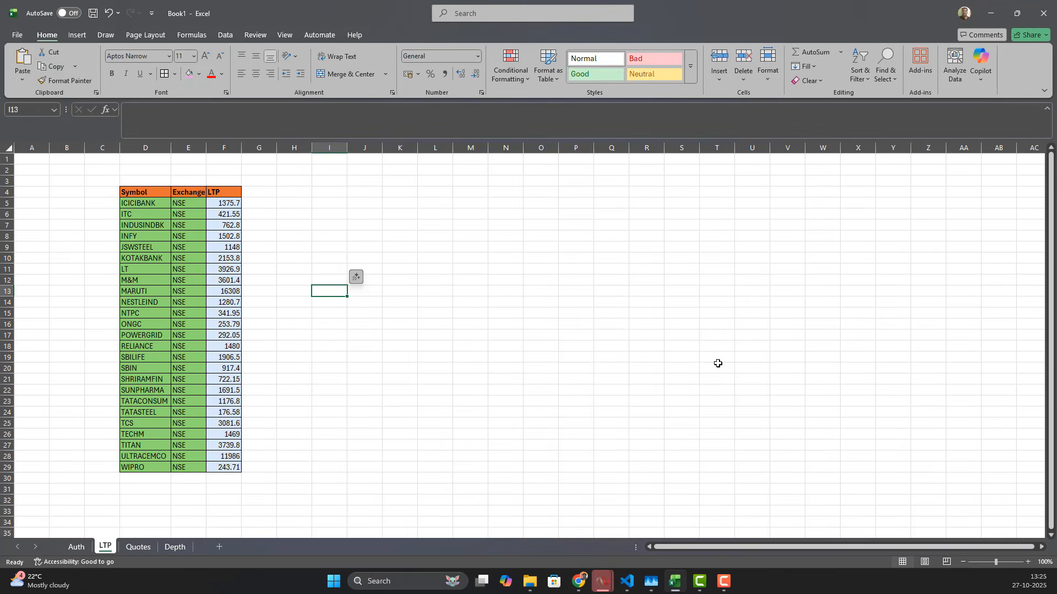
# Step: On the Quotes sheet, enter =oa_ws_quote("ICICIBANK","NSE") in cell G7 to stream a live quote table
pyautogui.click(490, 279)
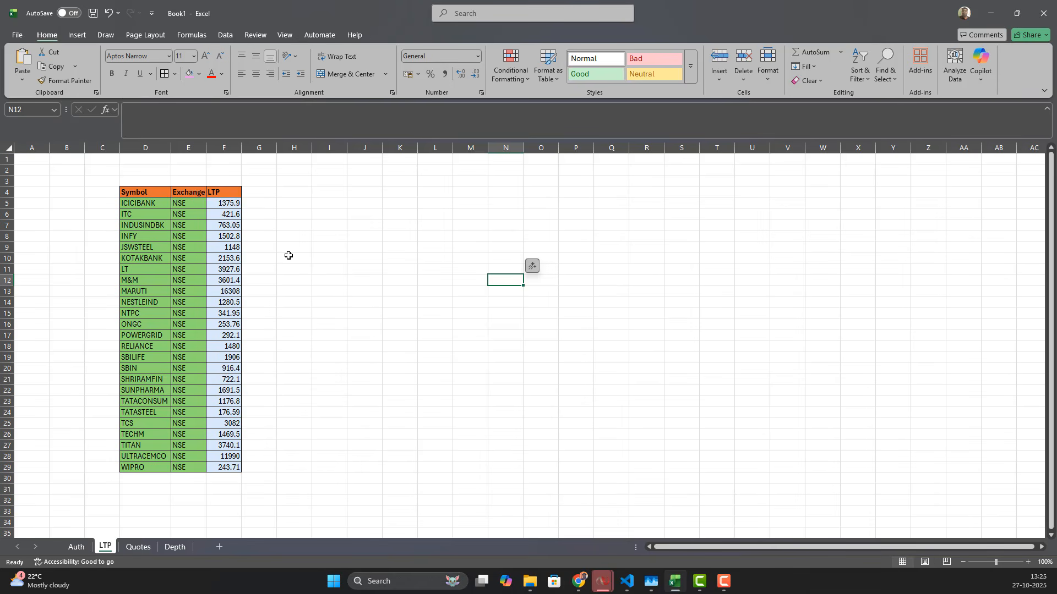
pyautogui.click(138, 548)
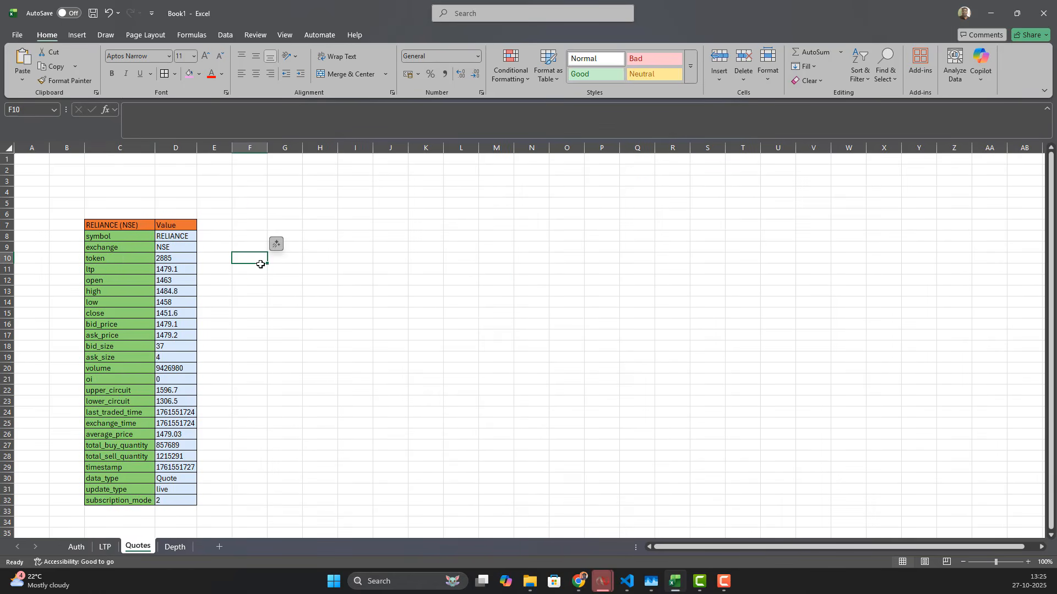
pyautogui.click(295, 226)
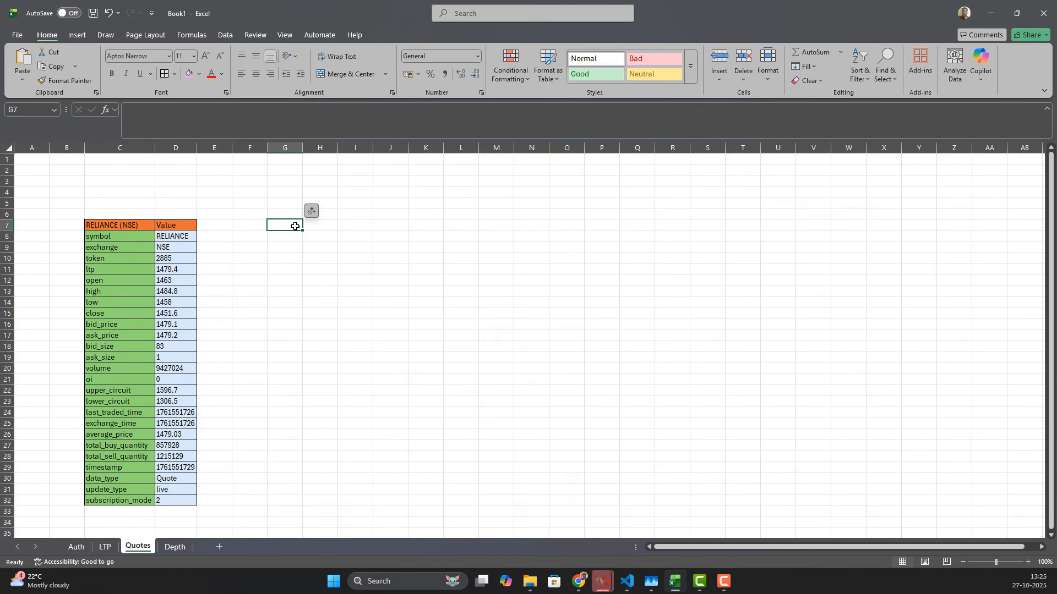
pyautogui.write('=oa_')
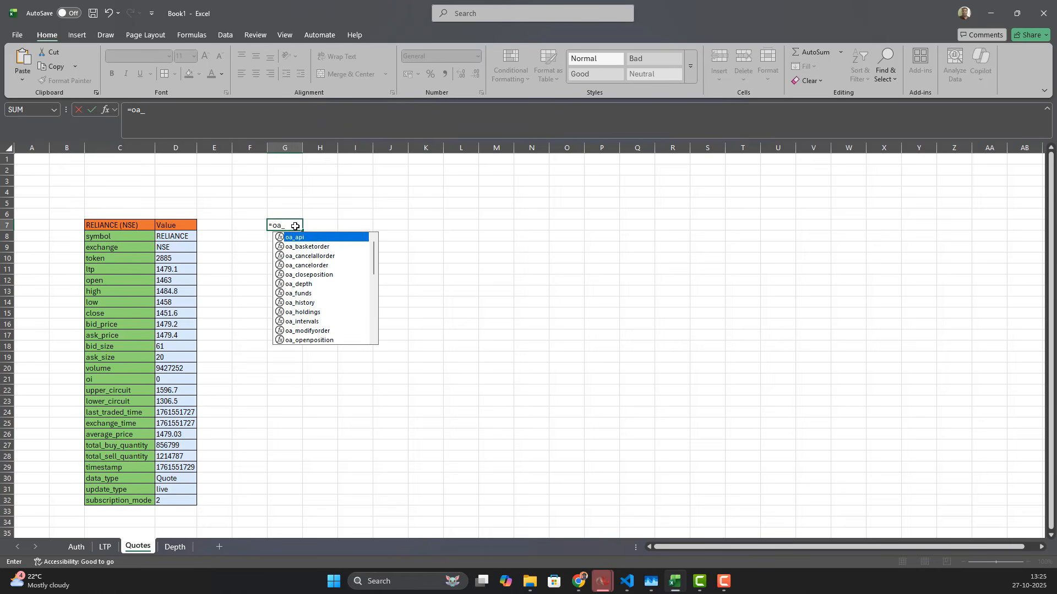
pyautogui.write('ws')
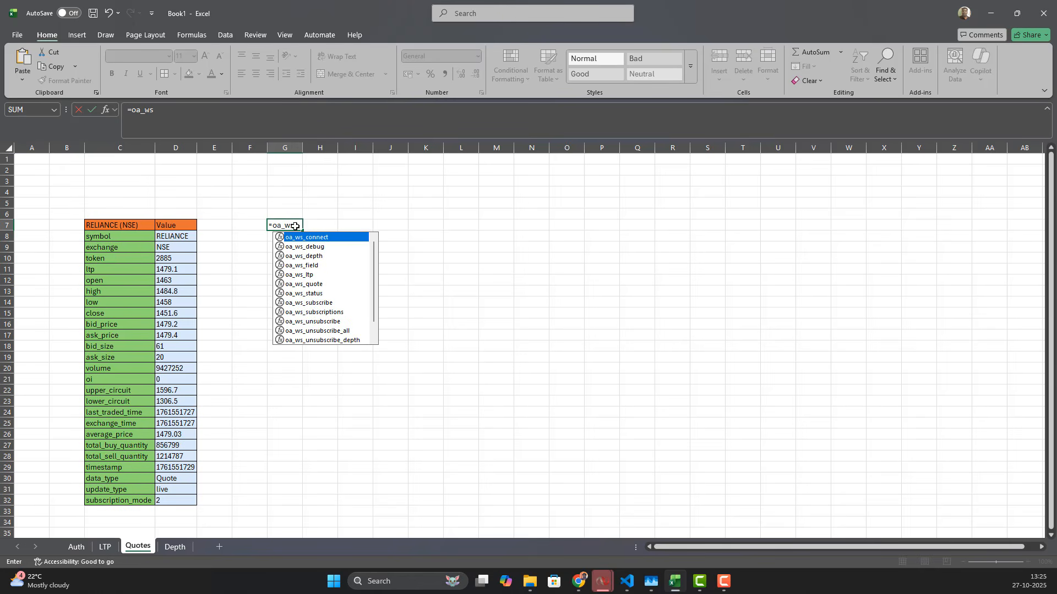
pyautogui.press('Down')
pyautogui.press('Down')
pyautogui.press('Down')
pyautogui.press('Down')
pyautogui.press('Down')
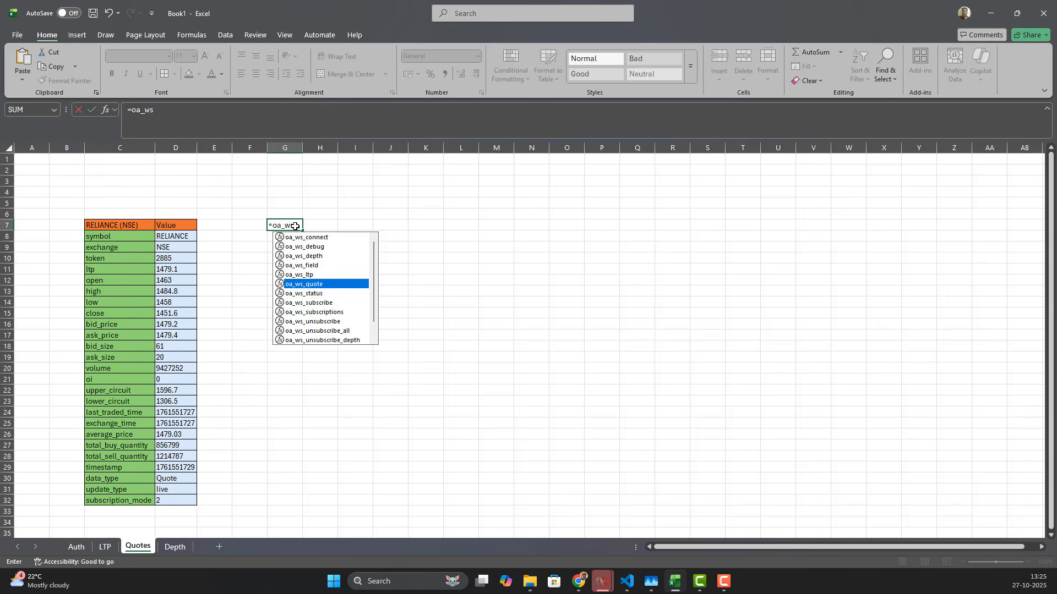
pyautogui.press('Tab')
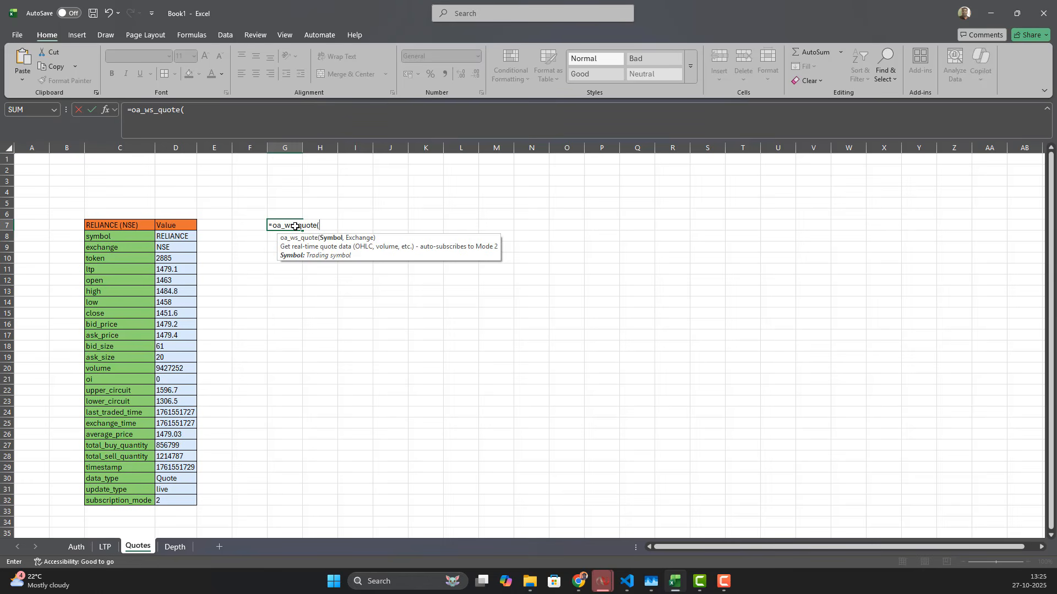
pyautogui.write('"ICICIBANK",')
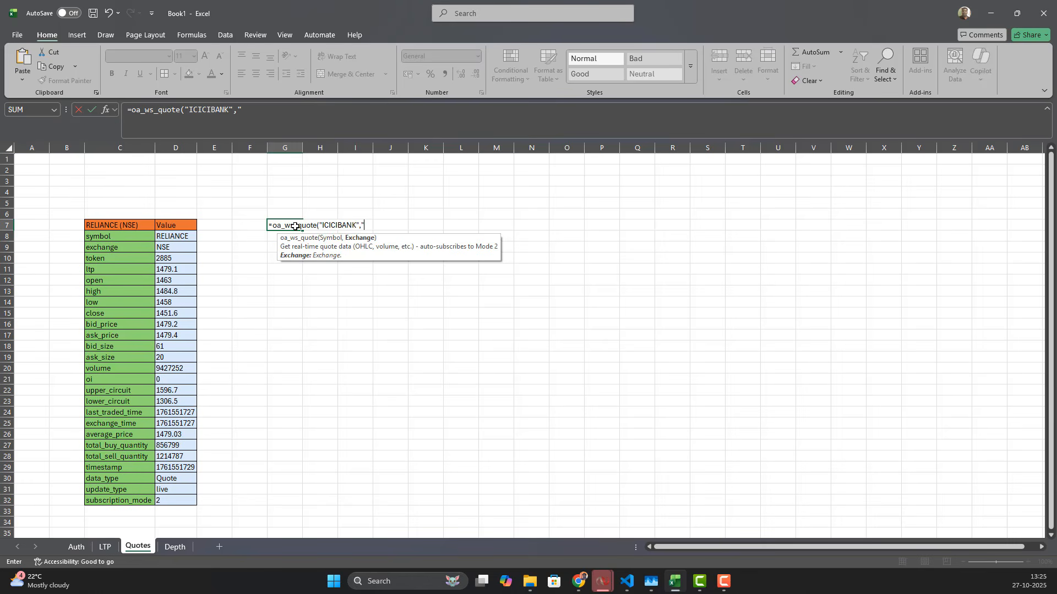
pyautogui.write('"NSE")')
pyautogui.press('Return')
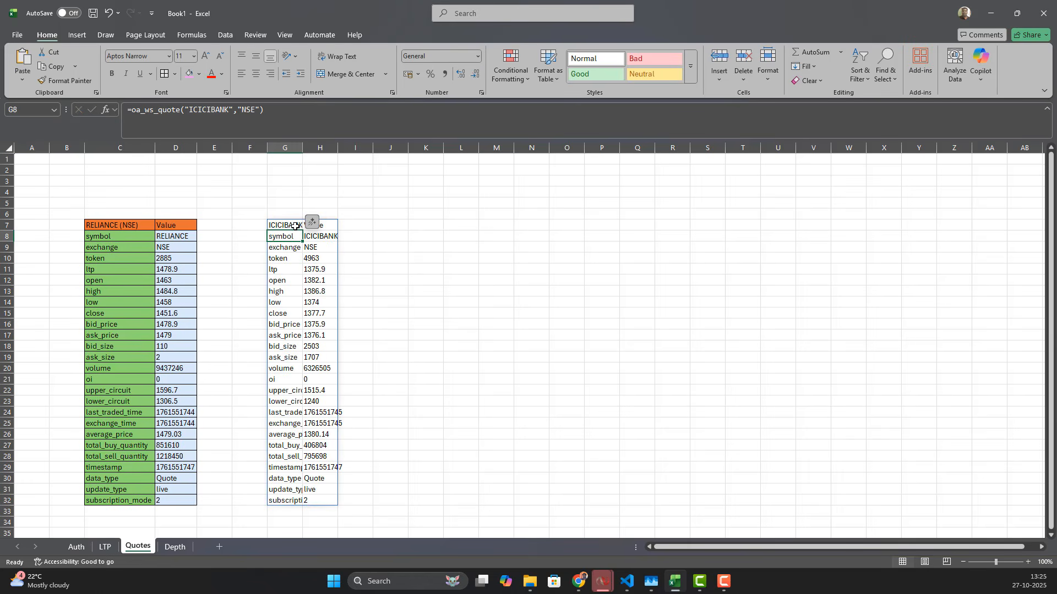
pyautogui.click(426, 235)
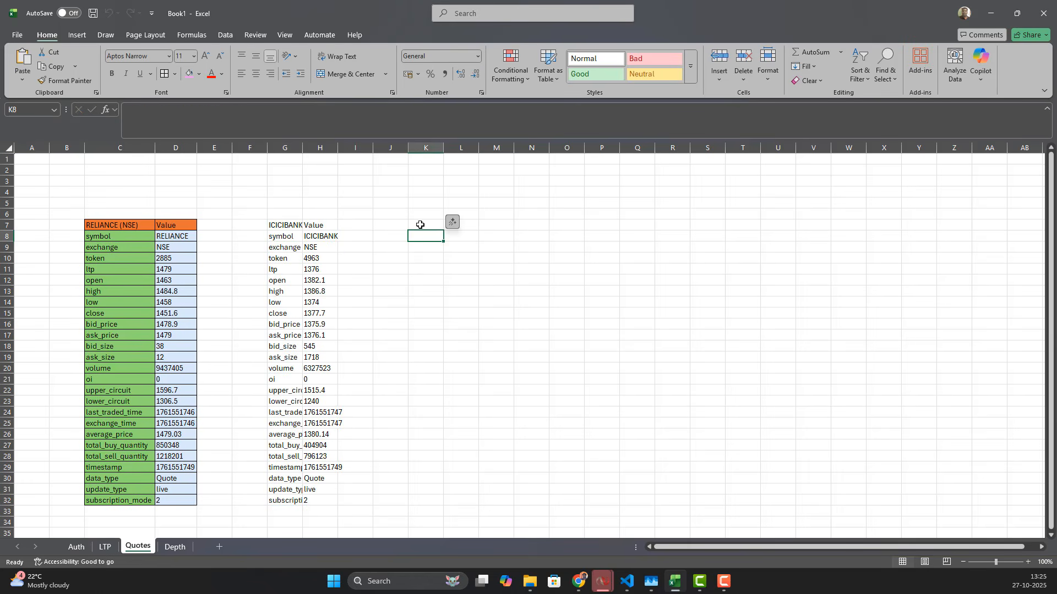
pyautogui.click(391, 226)
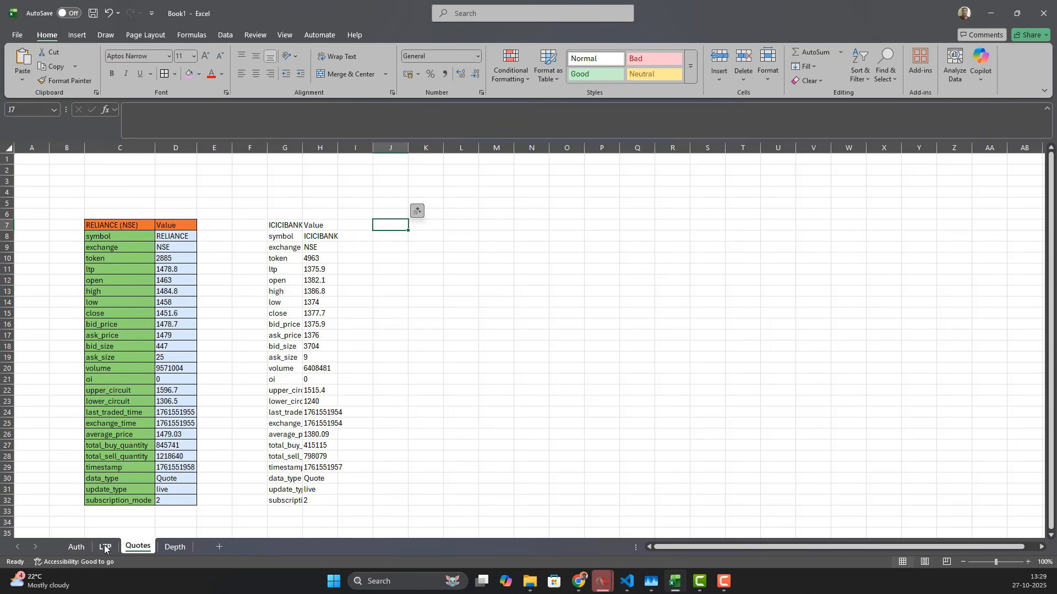
# Step: On the LTP sheet, enter =oa_ws_ltp("ACC","NSE") in cell J5 for the live last traded price
pyautogui.click(105, 549)
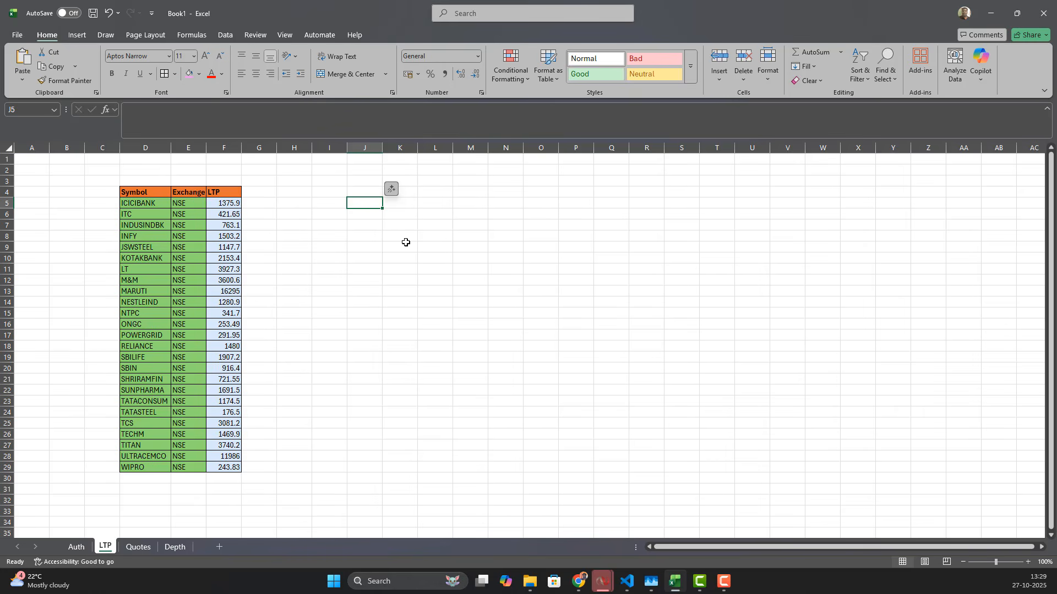
pyautogui.write('=')
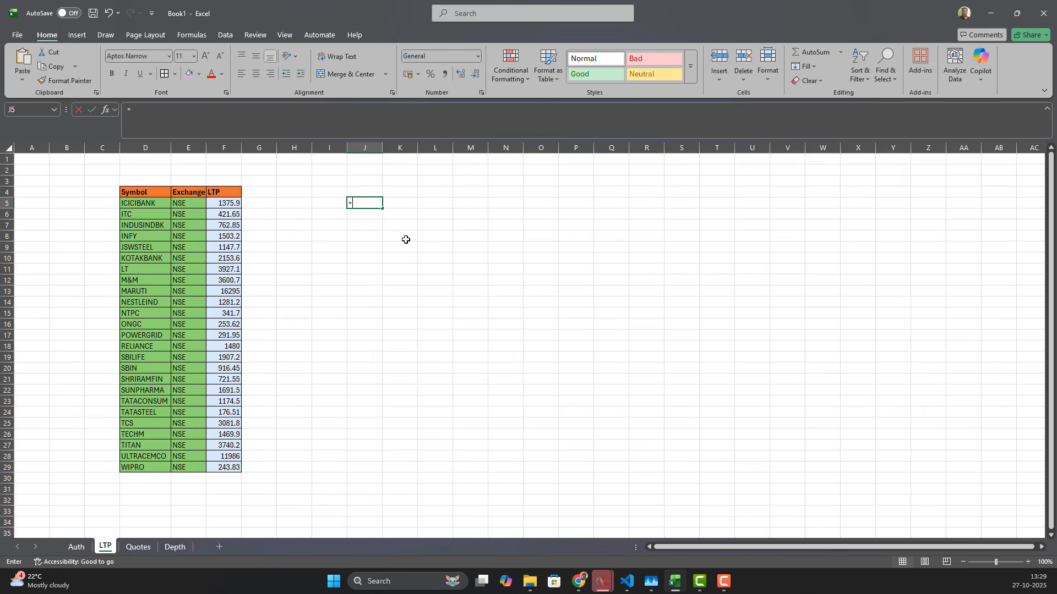
pyautogui.write('oa')
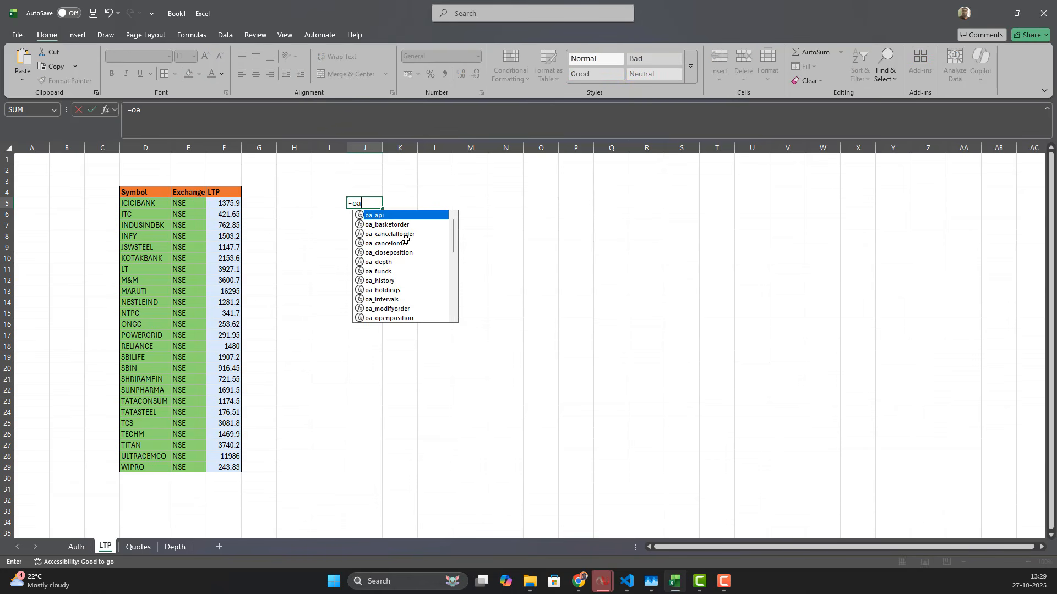
pyautogui.write('_ws')
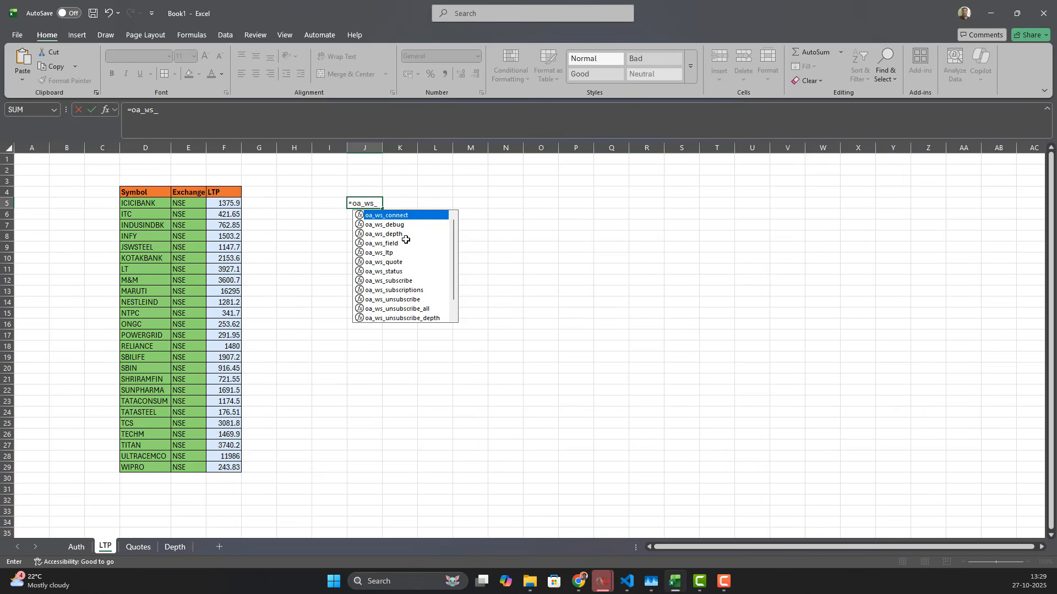
pyautogui.write('_ltp(')
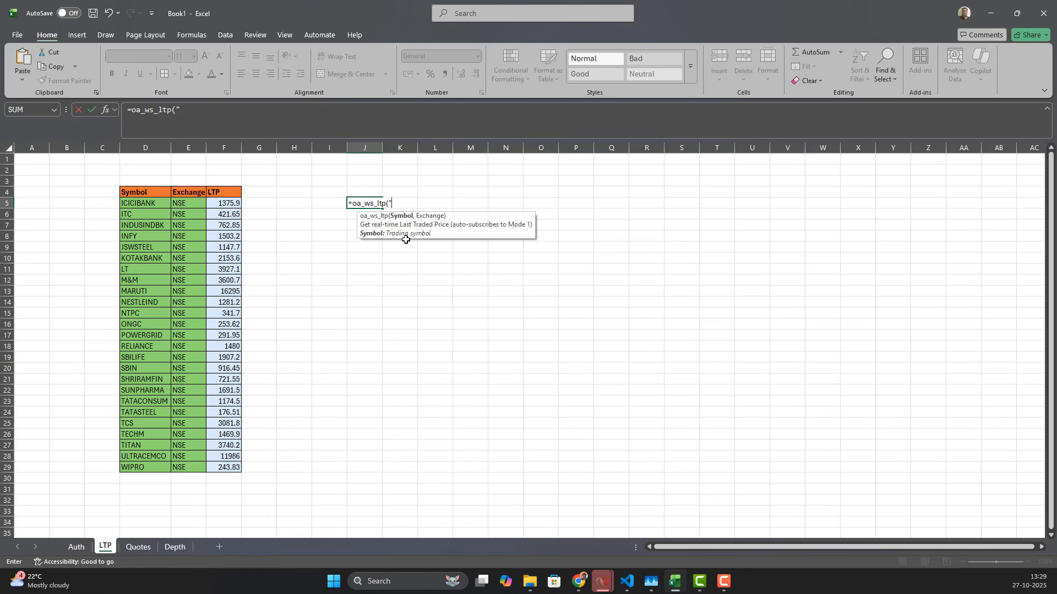
pyautogui.write('"ACC')
pyautogui.write(',"NSE")')
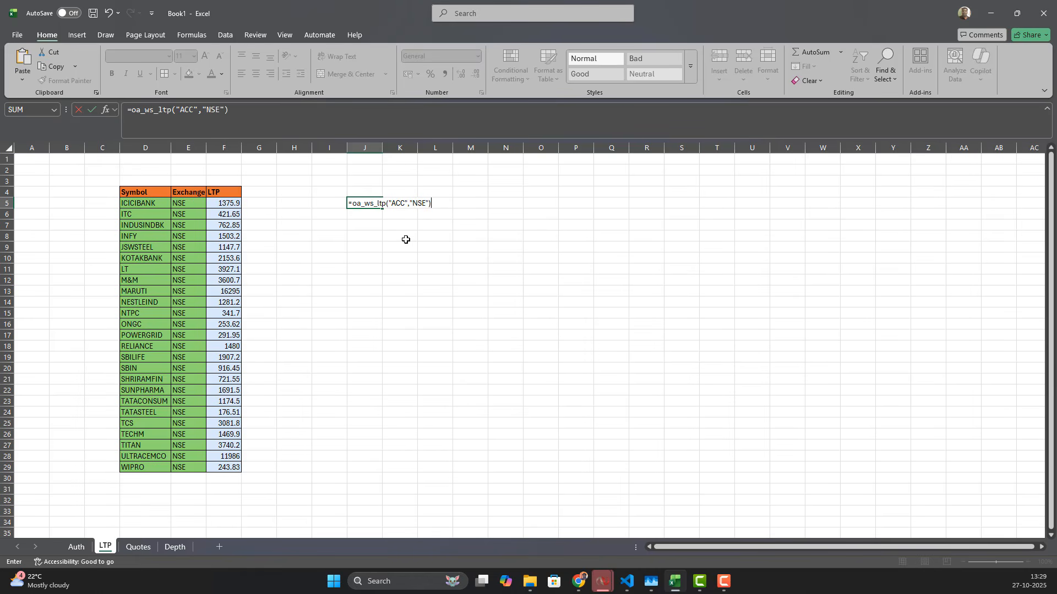
pyautogui.press('Return')
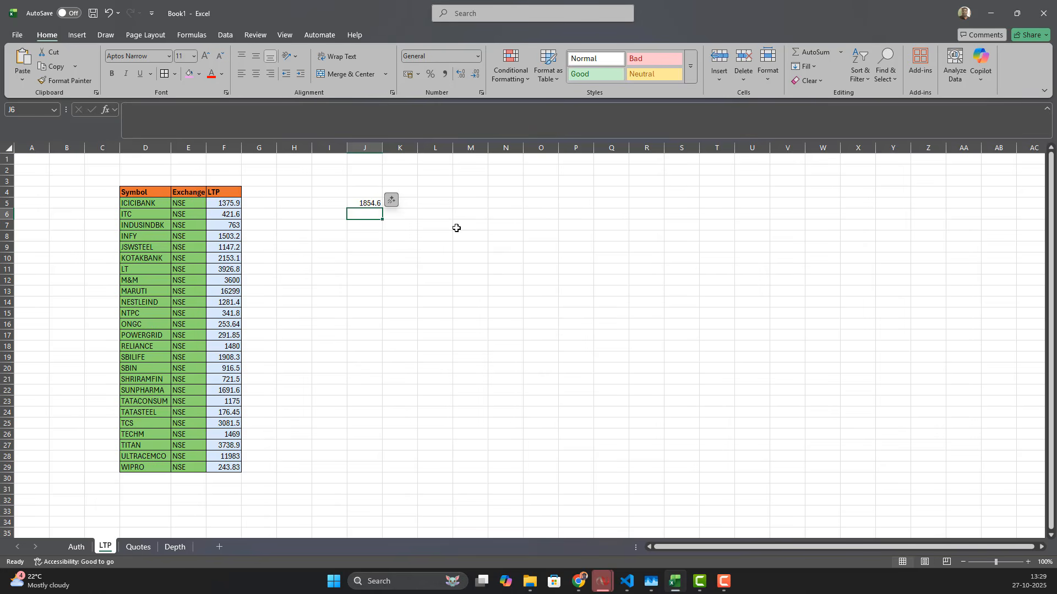
# Step: Enter =oa_ws_ltp("SENSEX","BSE_INDEX") in cell J8 for the live SENSEX index value
pyautogui.click(472, 206)
pyautogui.click(355, 237)
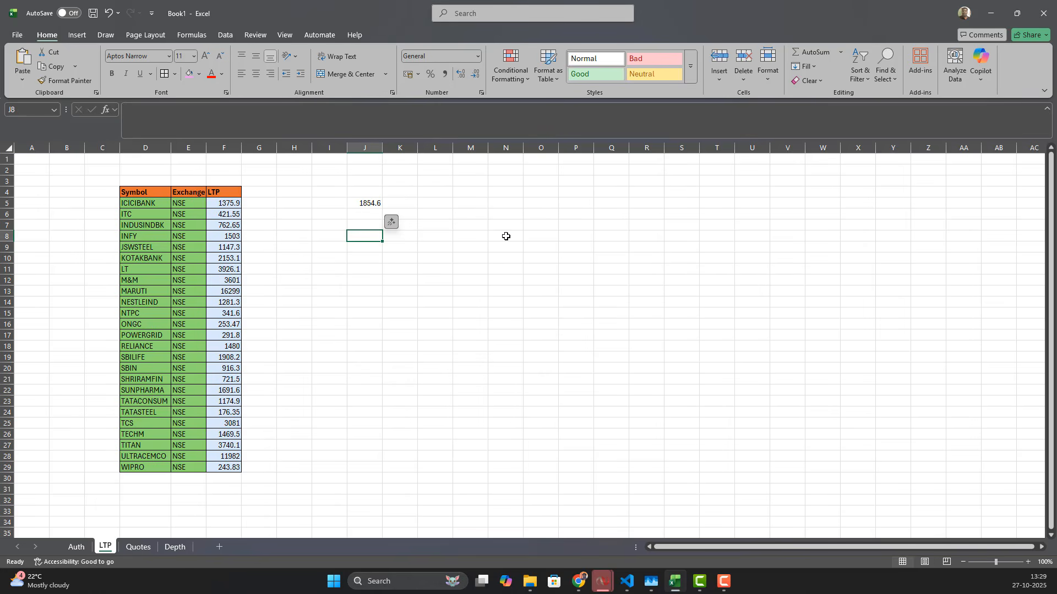
pyautogui.write('=')
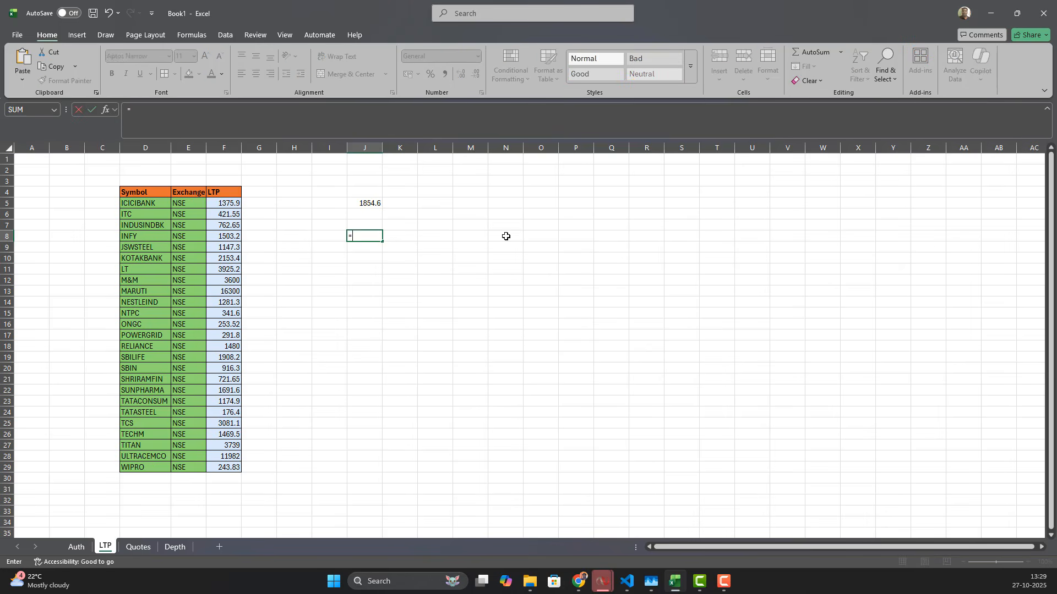
pyautogui.write('oa_ws')
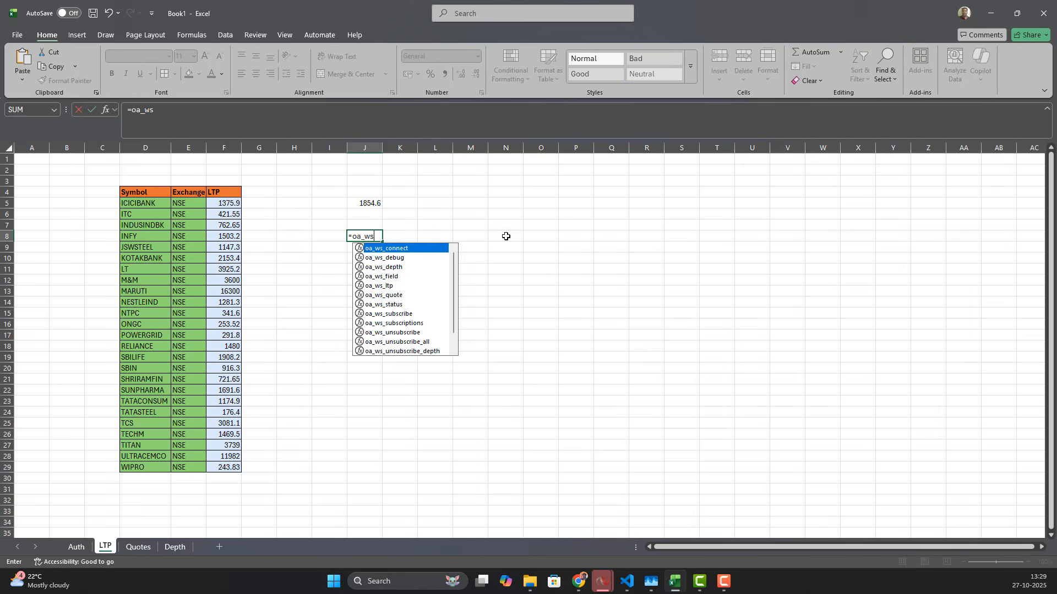
pyautogui.write('_ltp("SEN')
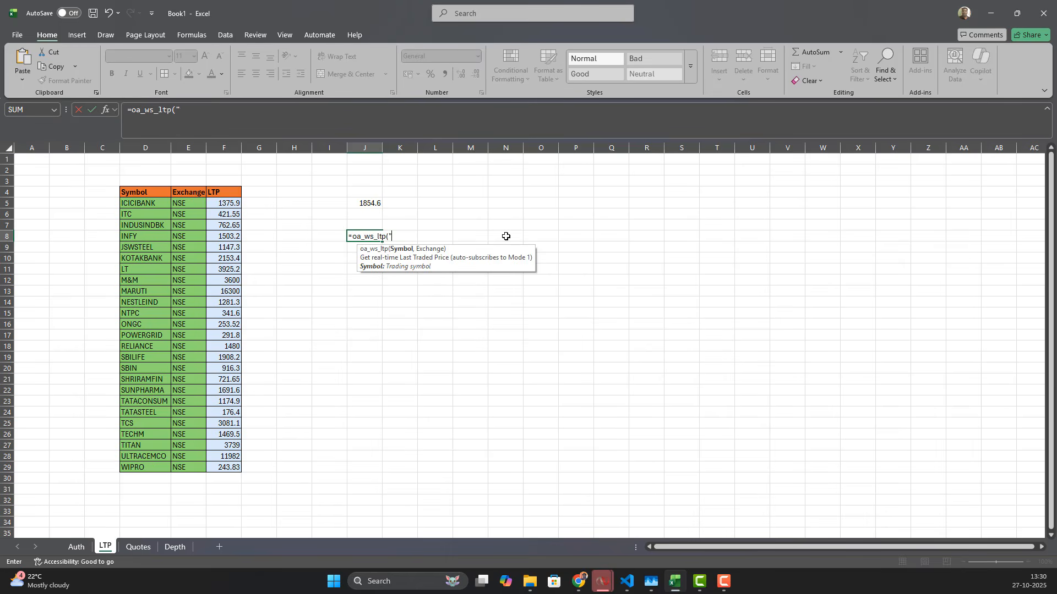
pyautogui.write('SEX",')
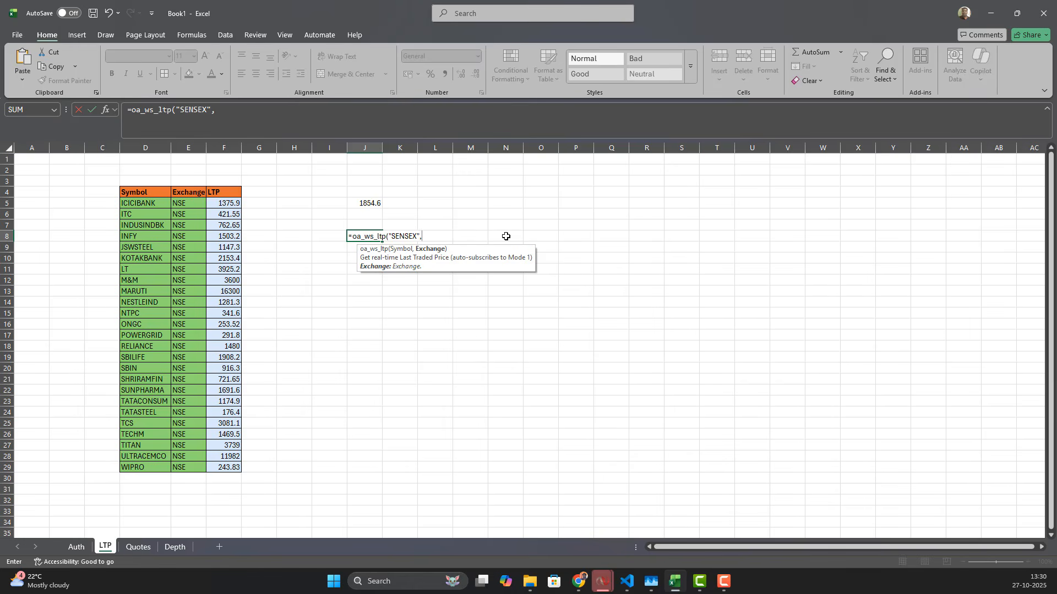
pyautogui.write('"BSE_INDEX")')
pyautogui.press('Return')
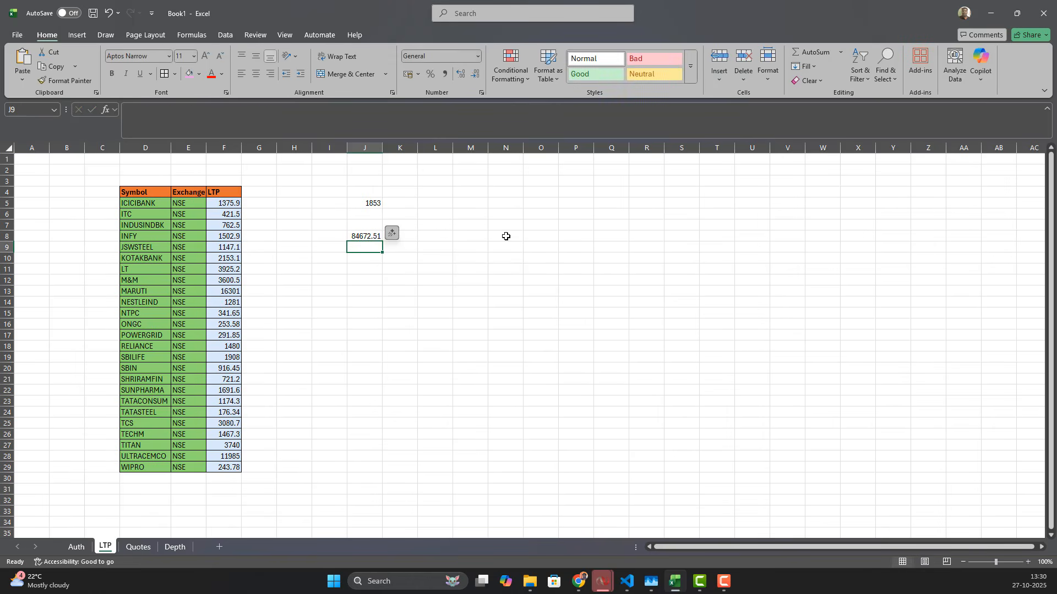
pyautogui.click(479, 247)
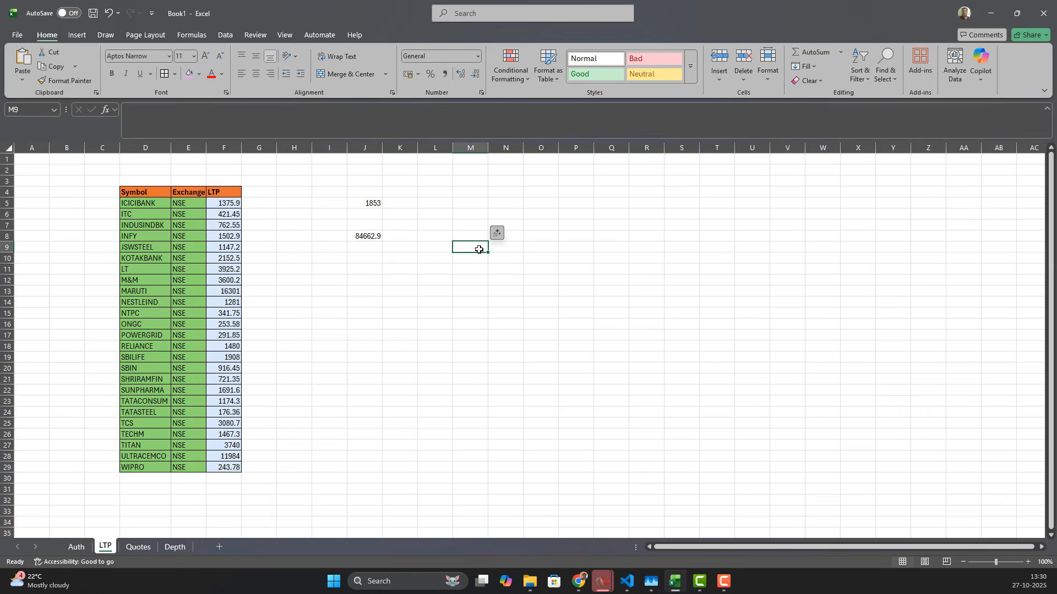
pyautogui.click(364, 237)
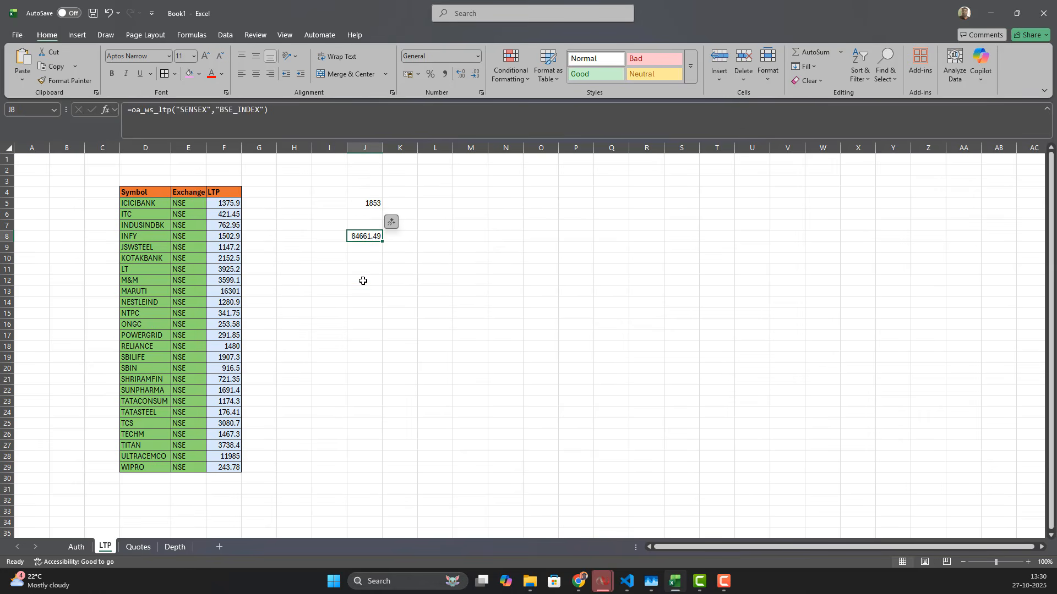
pyautogui.click(362, 281)
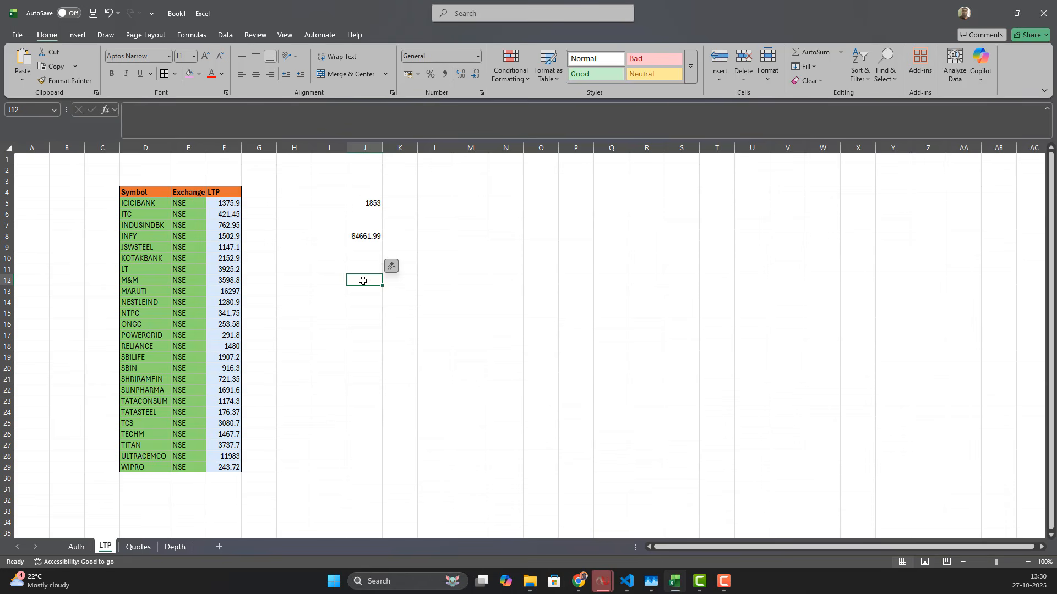
# Step: On the Depth sheet, enter =oa_ws_depth("WIPRO","NSE") in cell M7 to stream WIPRO's live market depth
pyautogui.click(175, 547)
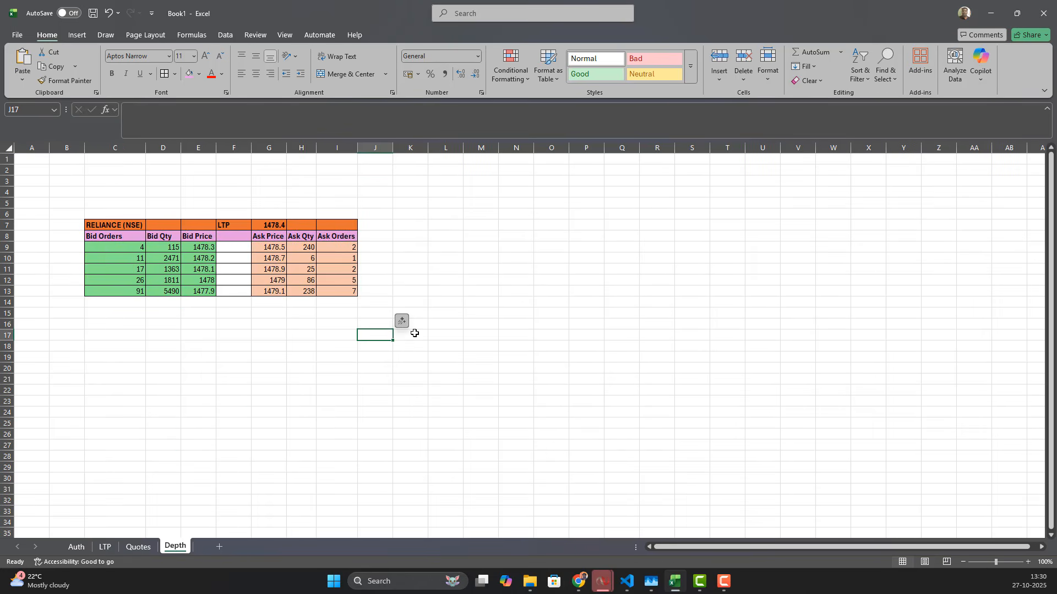
pyautogui.click(482, 224)
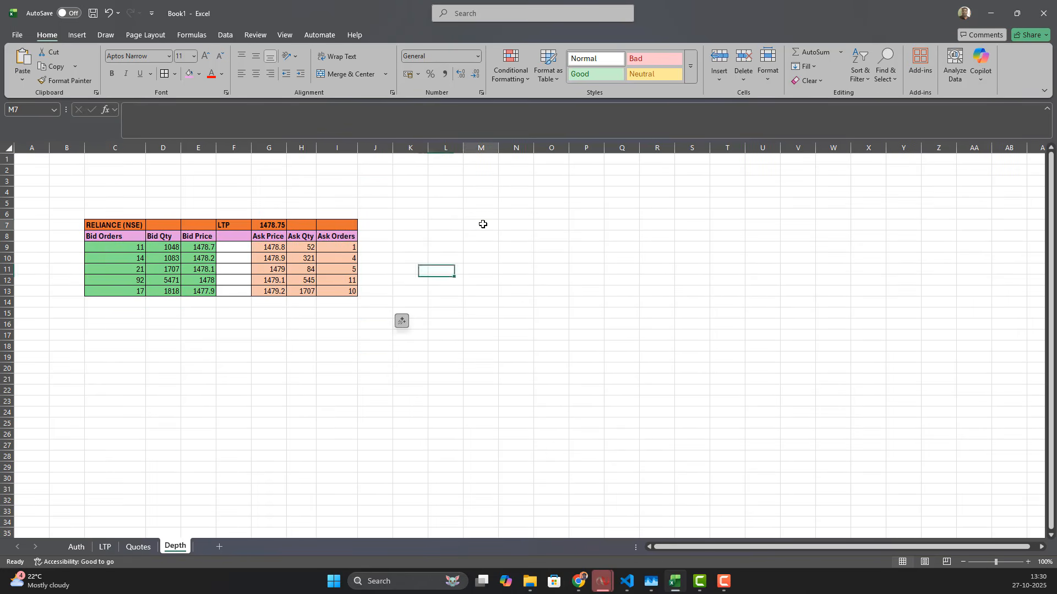
pyautogui.write('=oa')
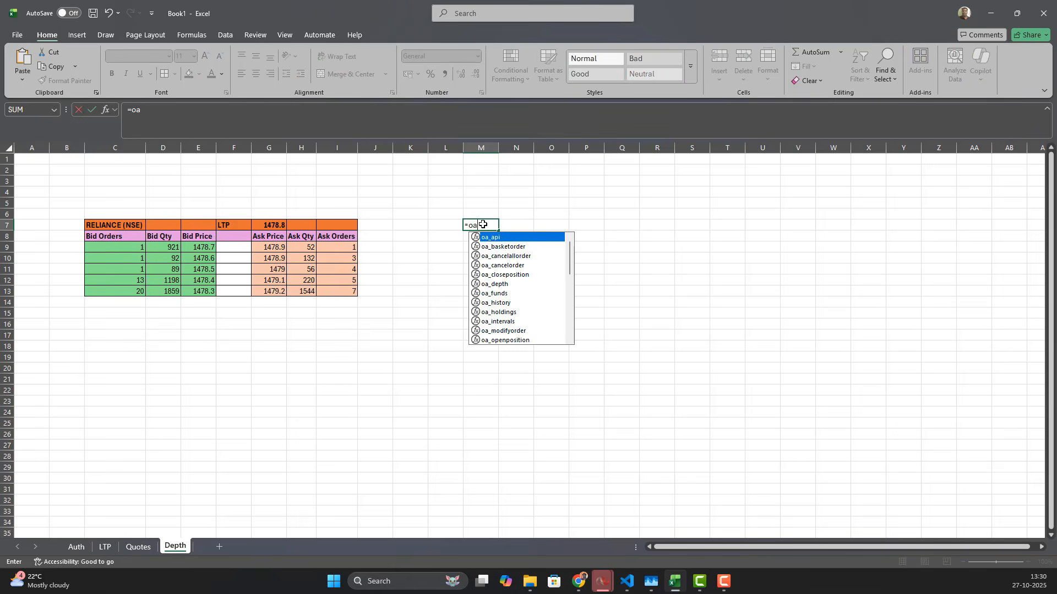
pyautogui.write('_ws_')
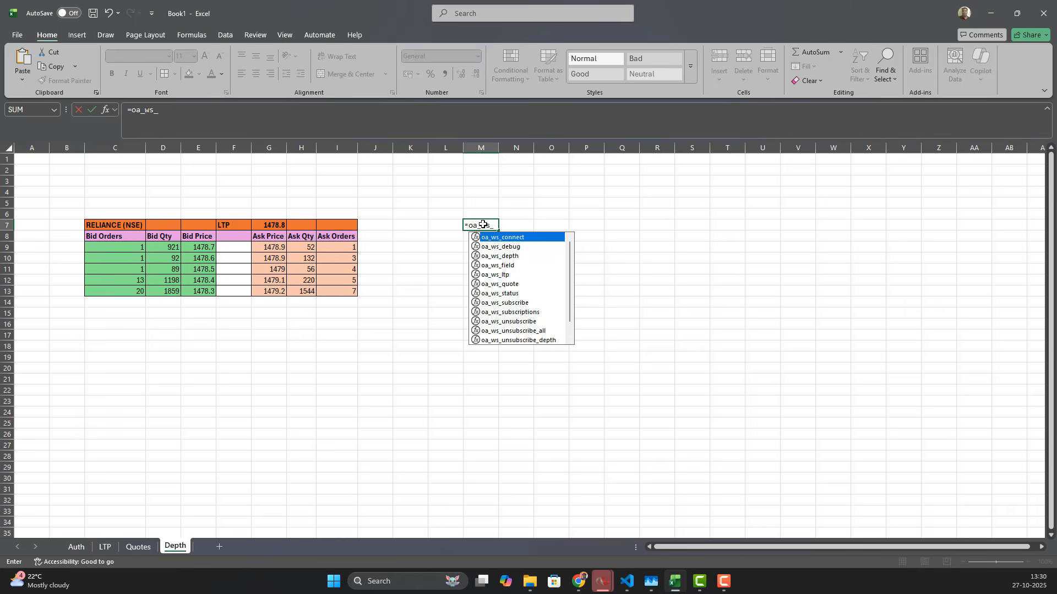
pyautogui.write('de')
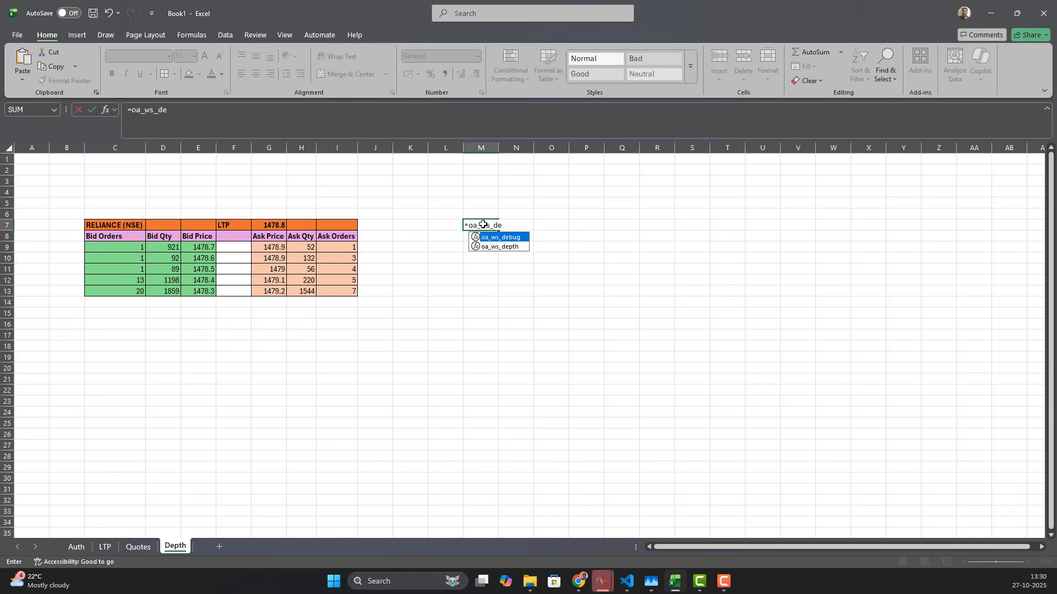
pyautogui.press('Down')
pyautogui.press('Tab')
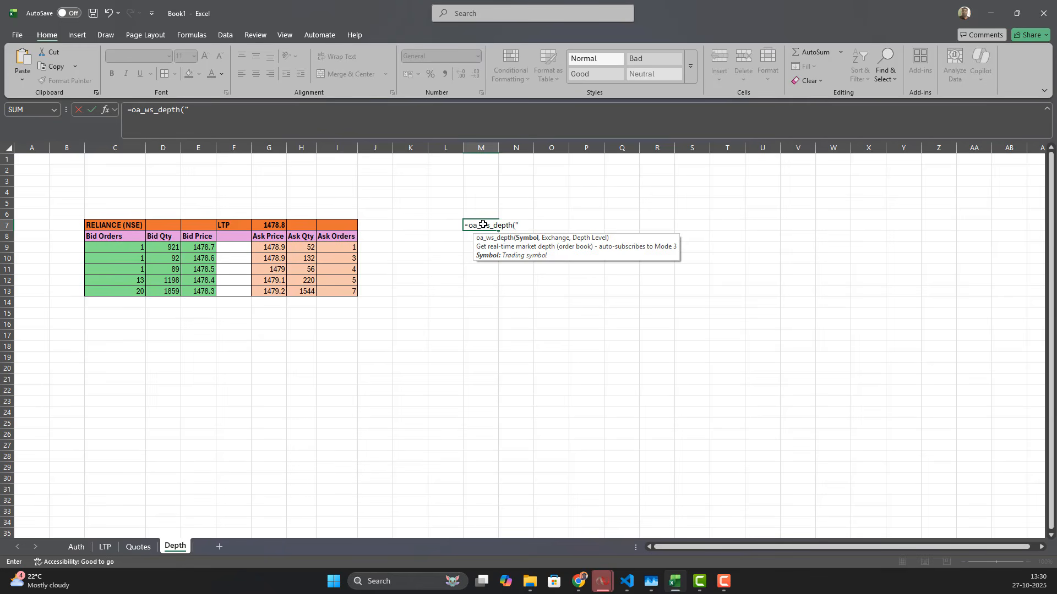
pyautogui.write('"WIPRO","NSE"')
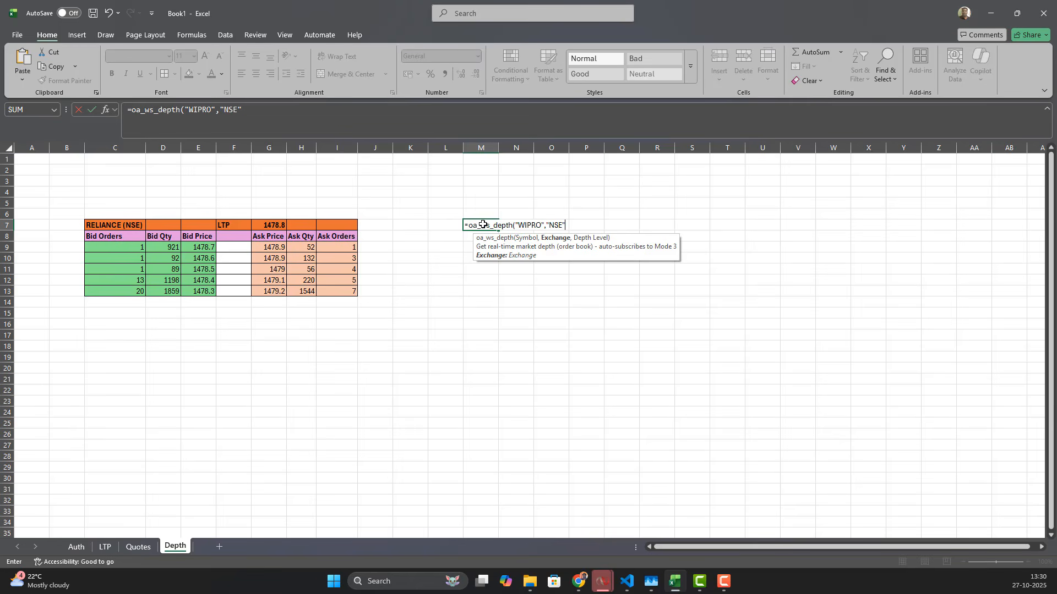
pyautogui.write(',')
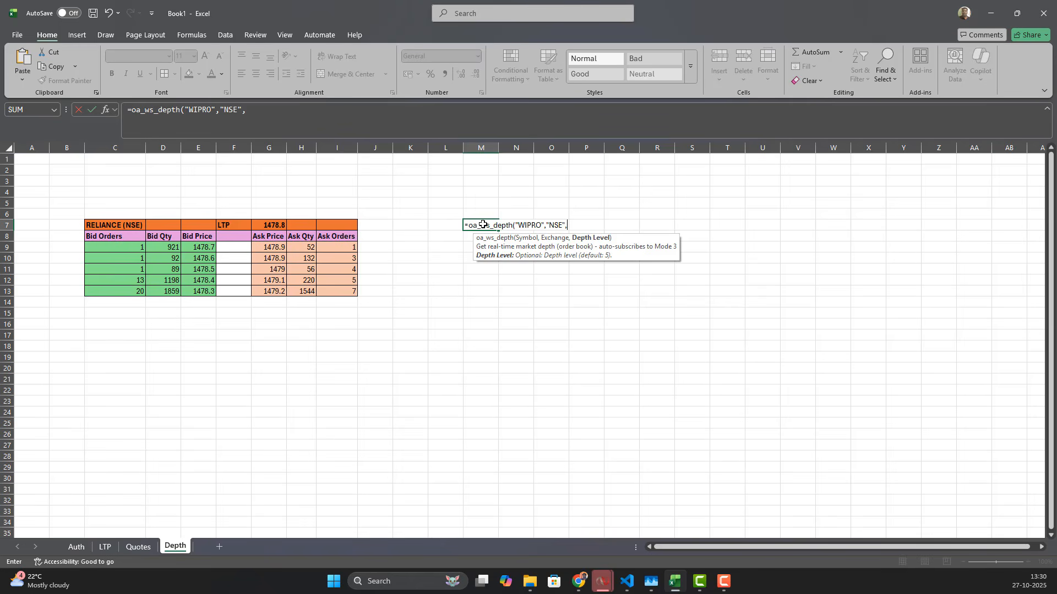
pyautogui.write('5')
pyautogui.press('BackSpace')
pyautogui.press('BackSpace')
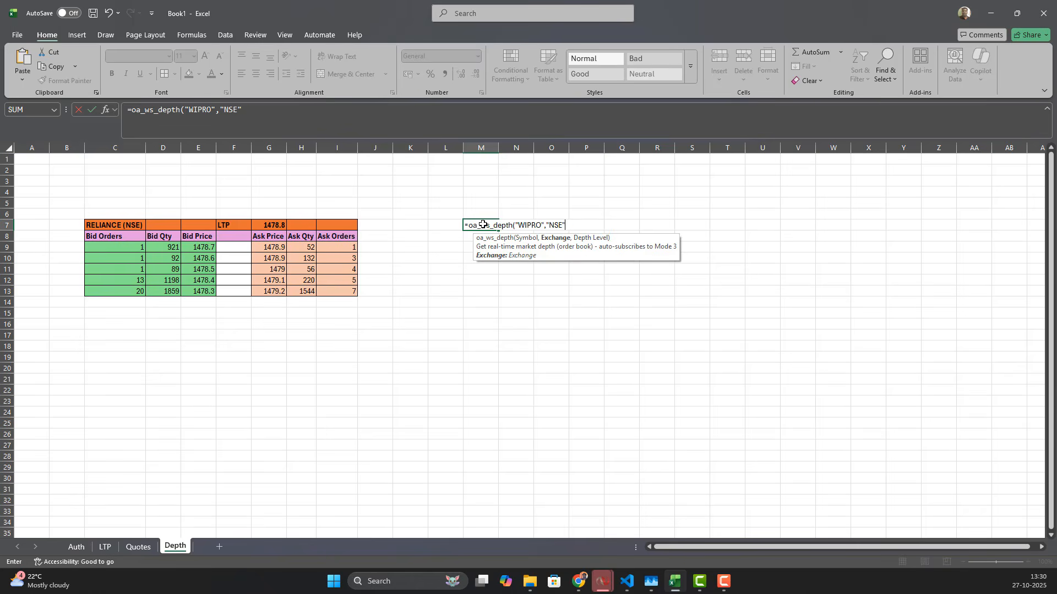
pyautogui.write(')')
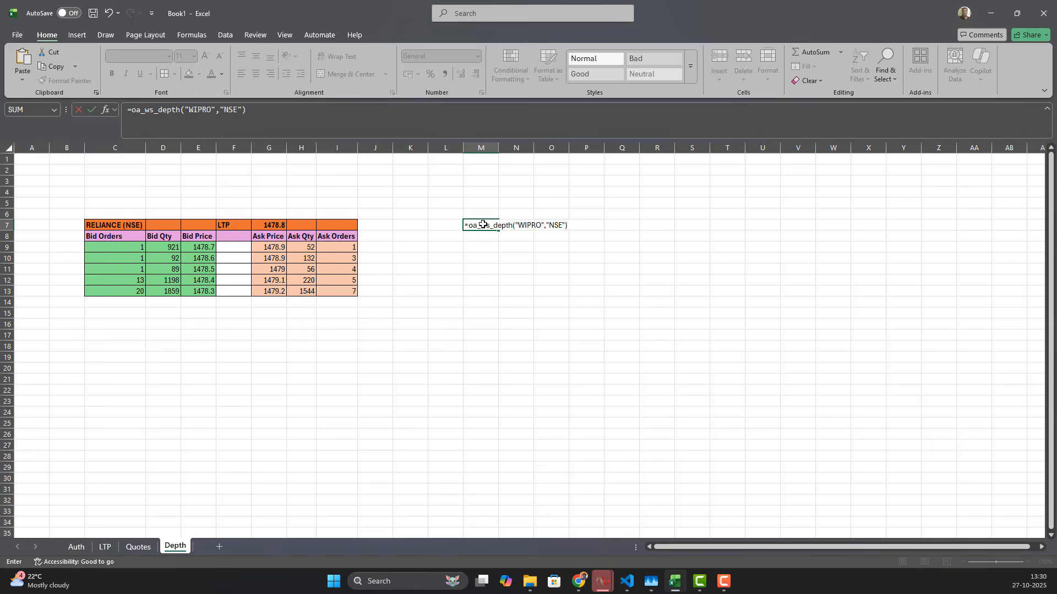
pyautogui.press('Return')
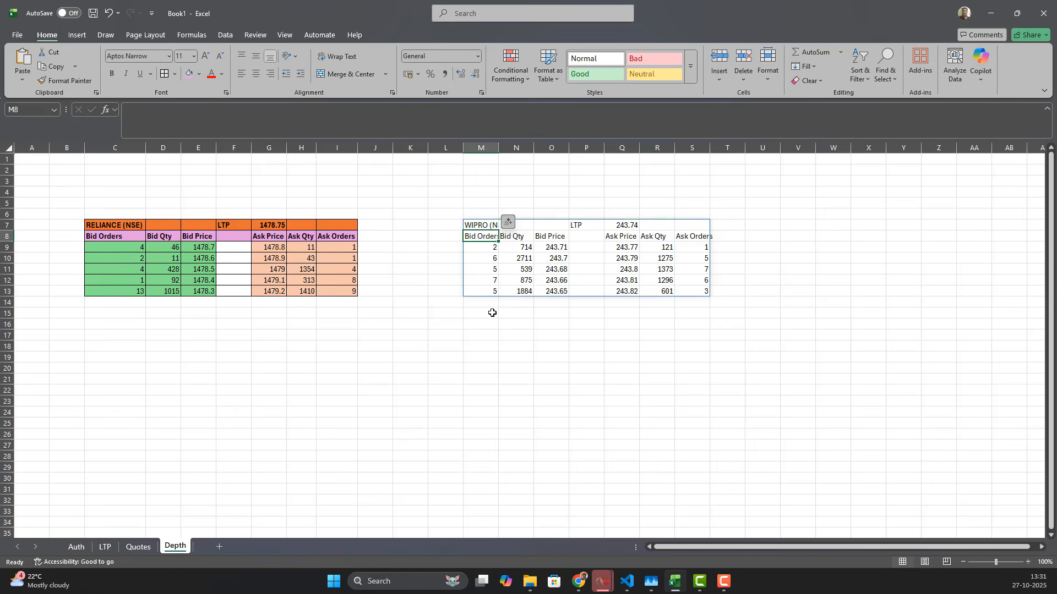
pyautogui.click(503, 313)
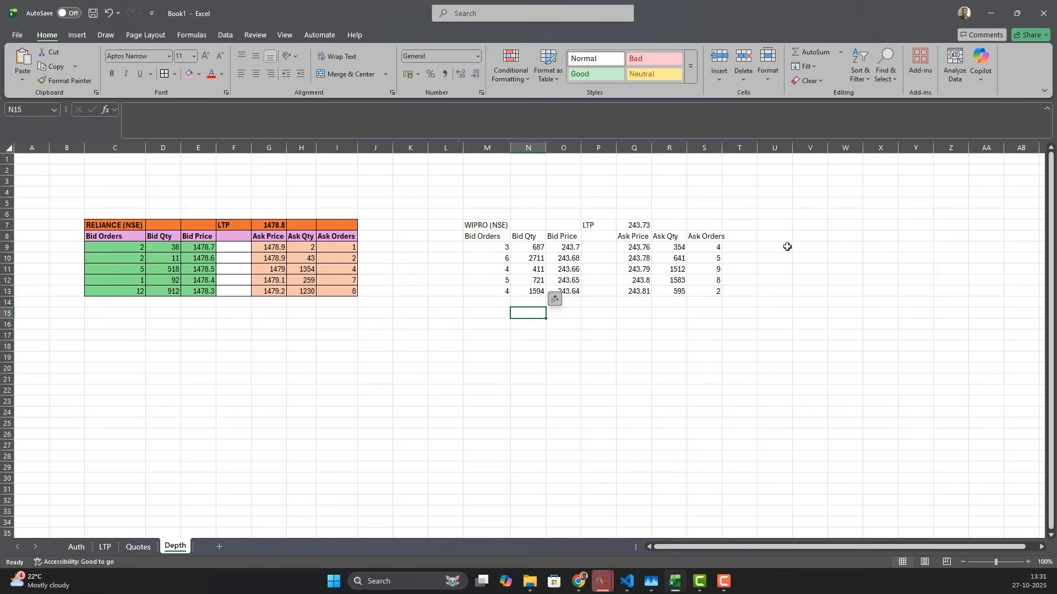
pyautogui.click(787, 247)
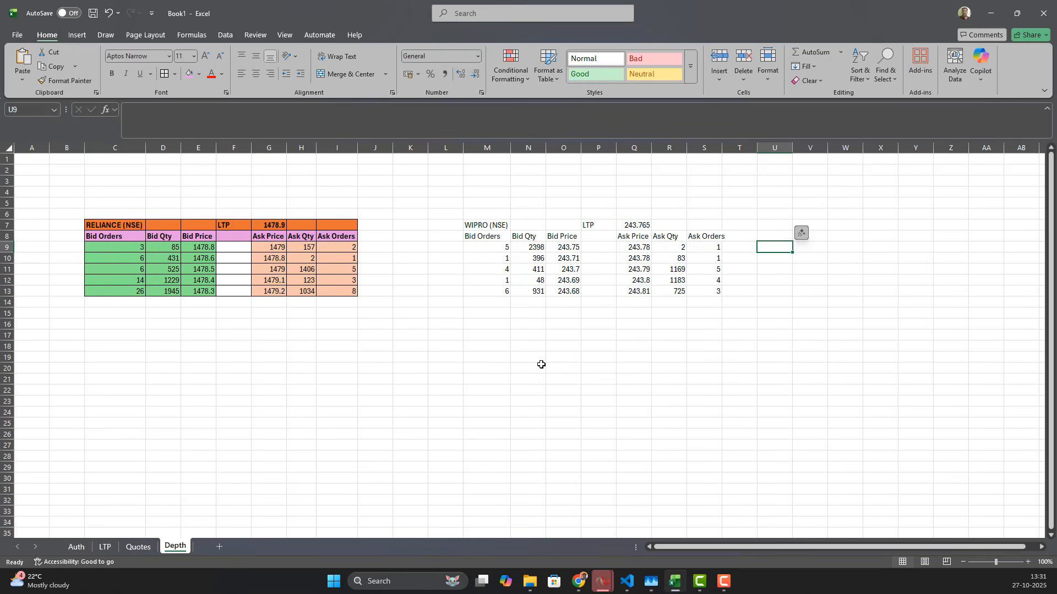
pyautogui.click(528, 325)
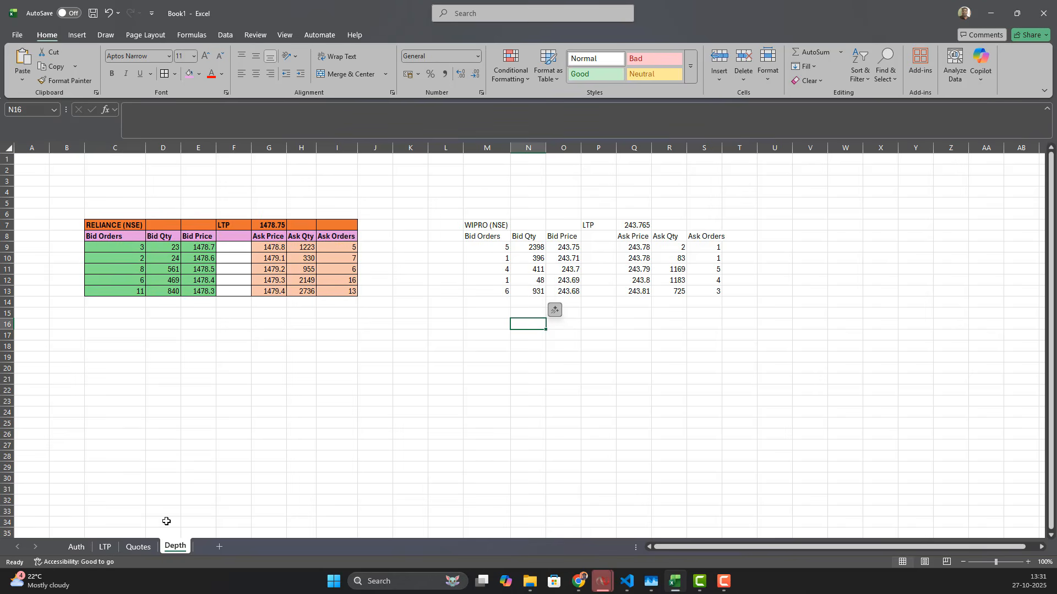
# Step: On the Auth sheet, review the API configuration and WebSocket connection formulas in cells B4 and B5
pyautogui.click(76, 548)
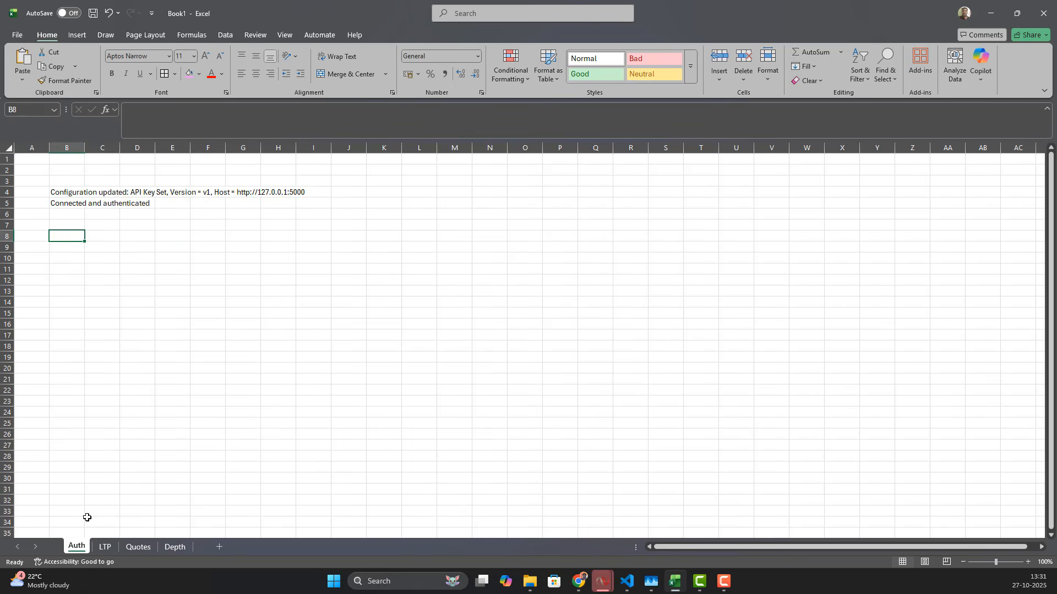
pyautogui.click(66, 203)
pyautogui.click(228, 108)
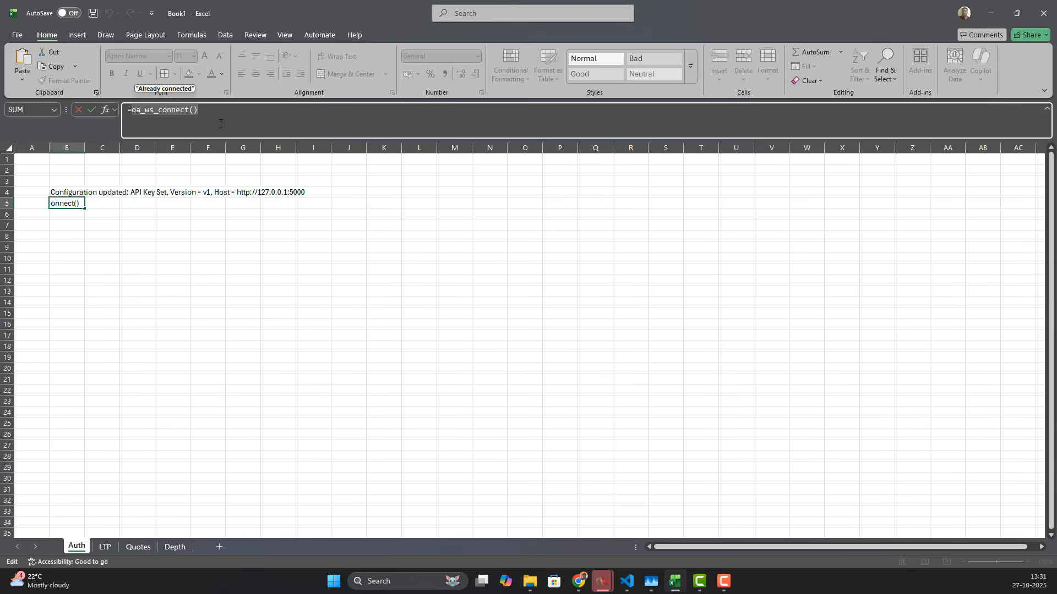
pyautogui.click(207, 113)
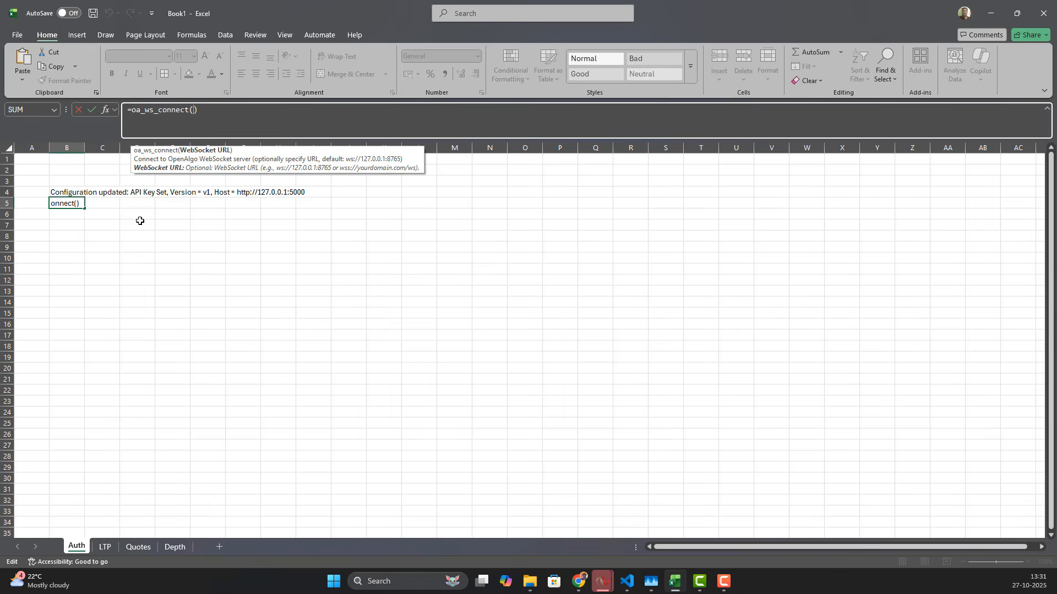
pyautogui.hotkey('ctrl', 'Return')
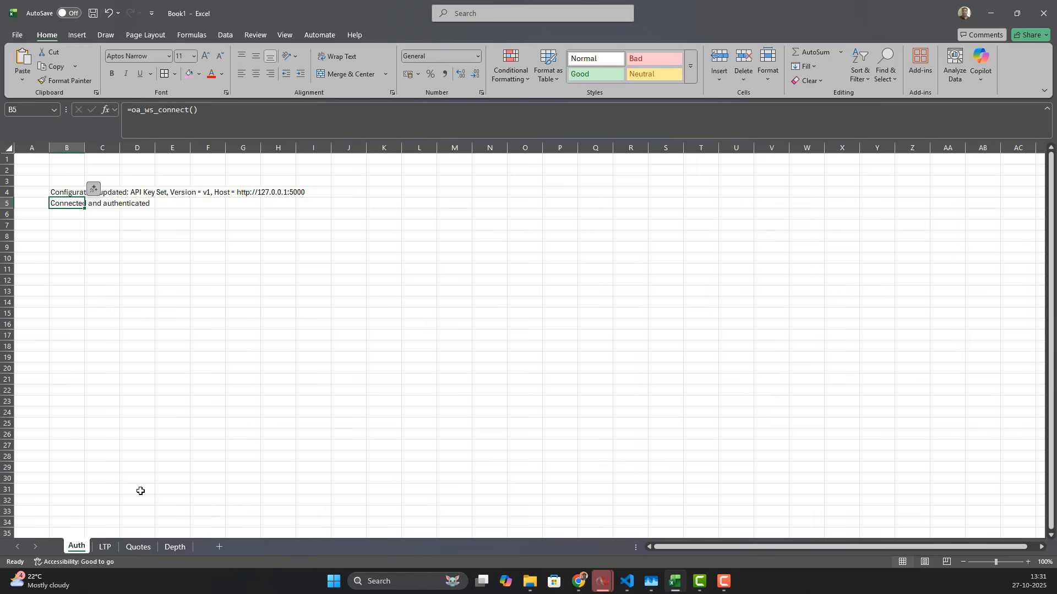
pyautogui.click(119, 323)
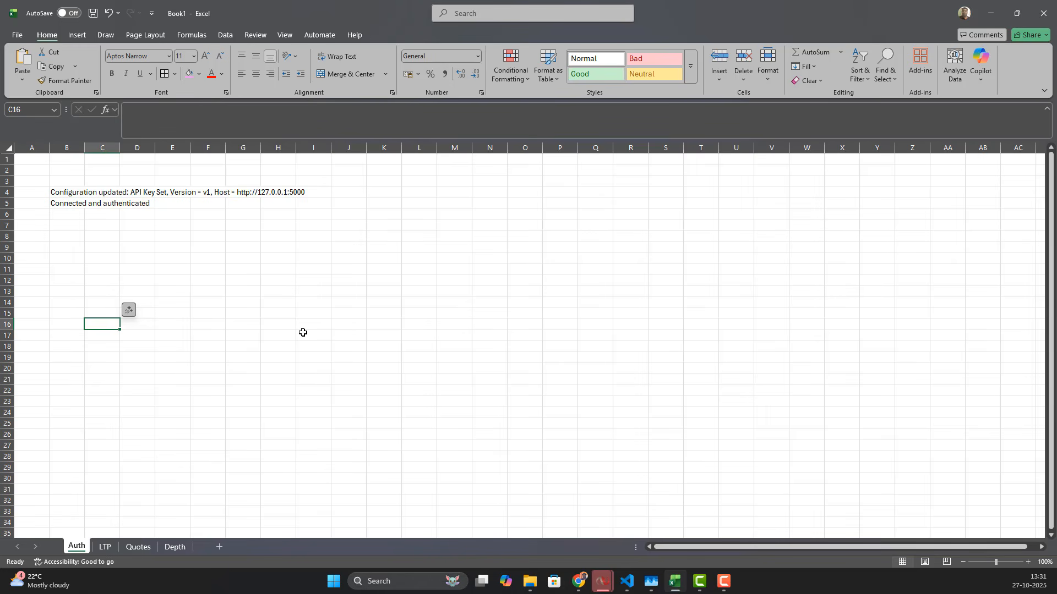
pyautogui.click(71, 192)
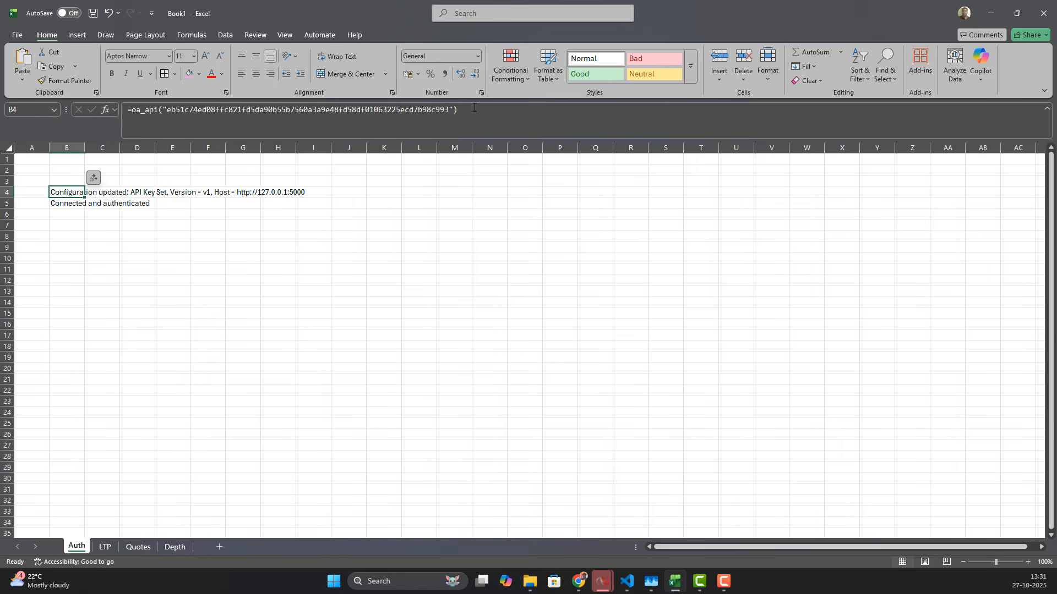
pyautogui.click(118, 277)
pyautogui.click(57, 203)
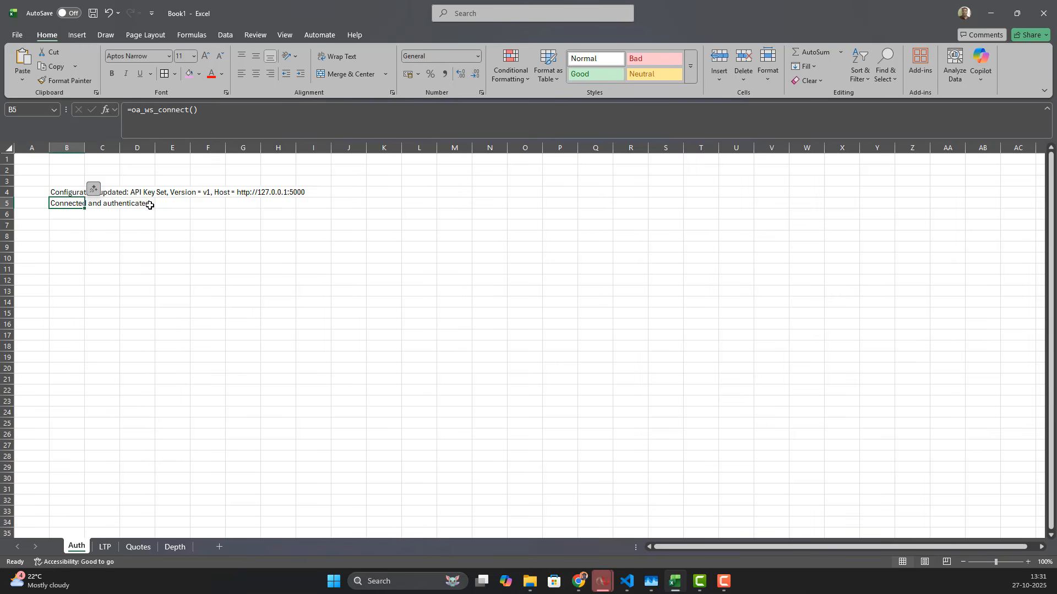
pyautogui.click(65, 246)
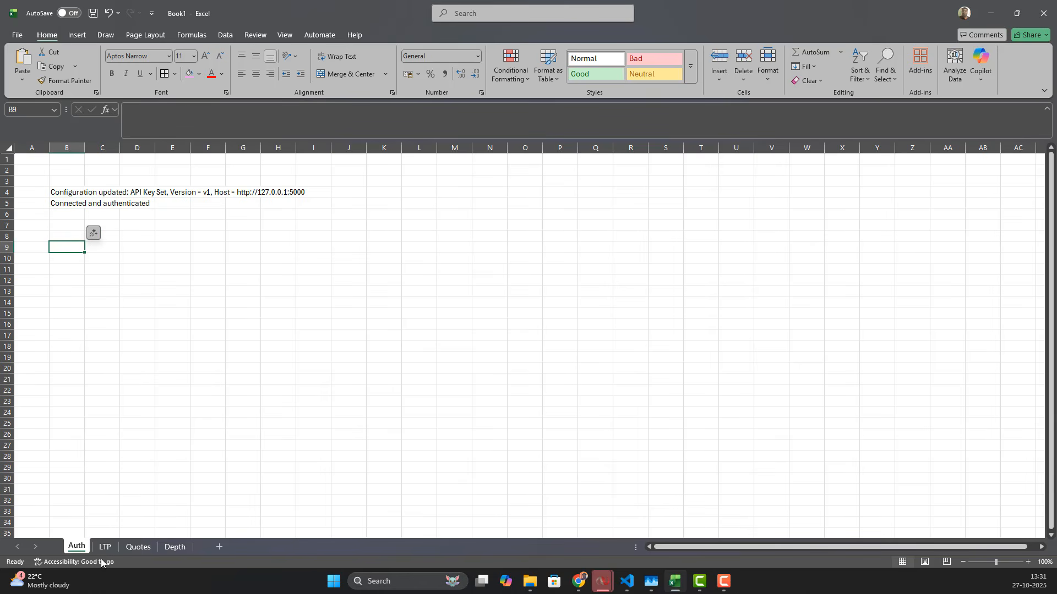
# Step: Flip through the LTP, Quotes and Depth sheets to review the streaming data
pyautogui.click(105, 547)
pyautogui.click(133, 548)
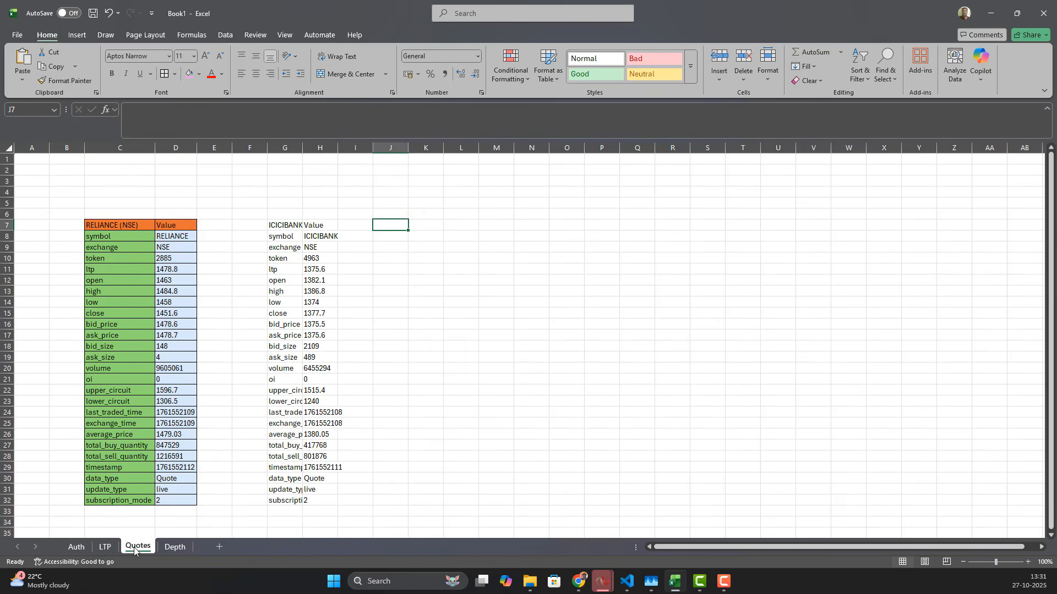
pyautogui.click(175, 548)
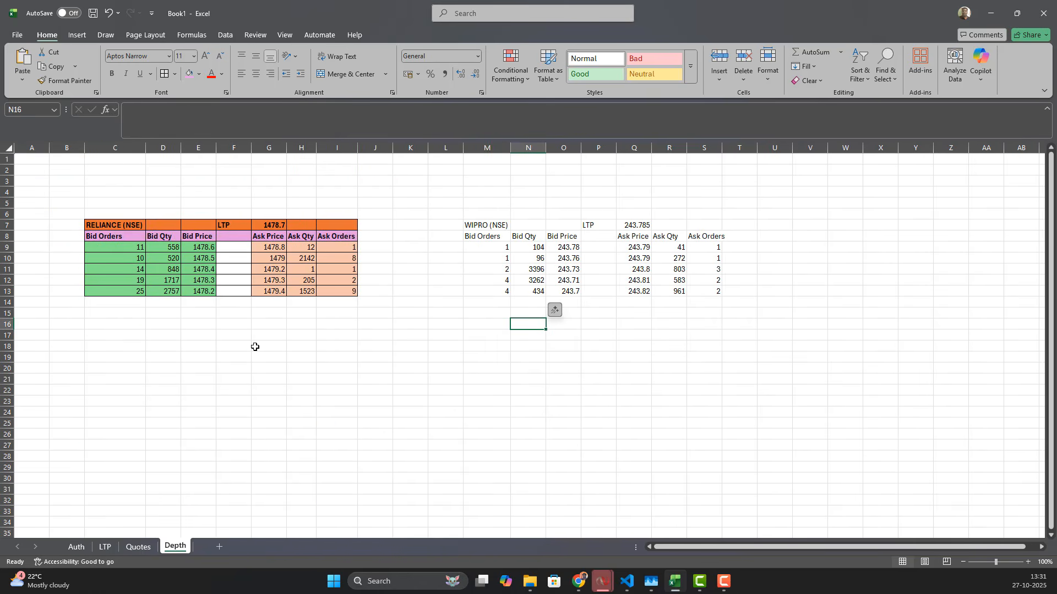
pyautogui.click(254, 347)
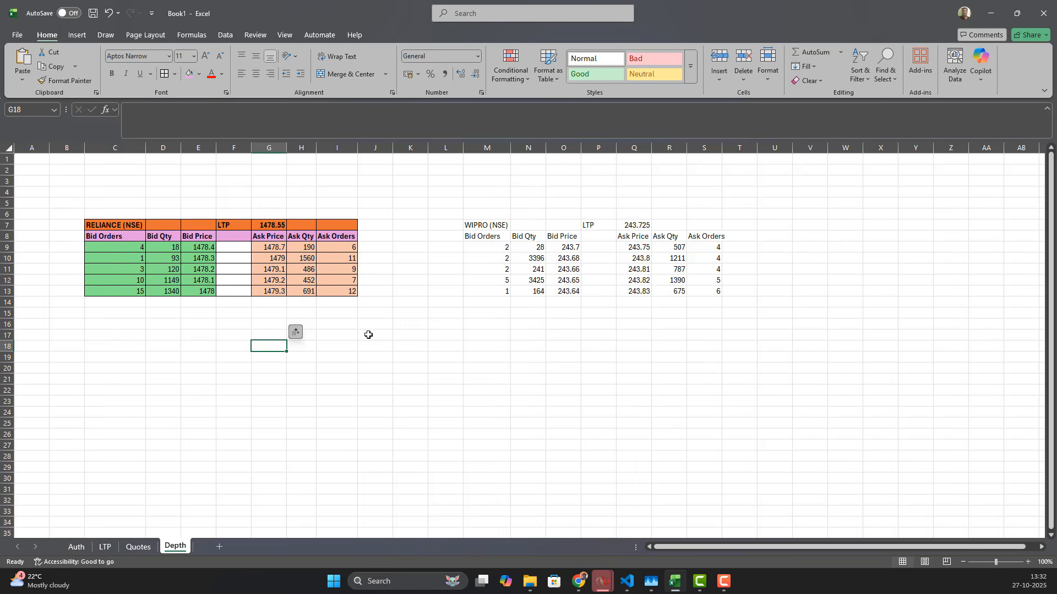
# Step: Switch to the OpenAlgo website in Chrome and open the Excel page of the OpenAlgo documentation
pyautogui.moveTo(579, 588)
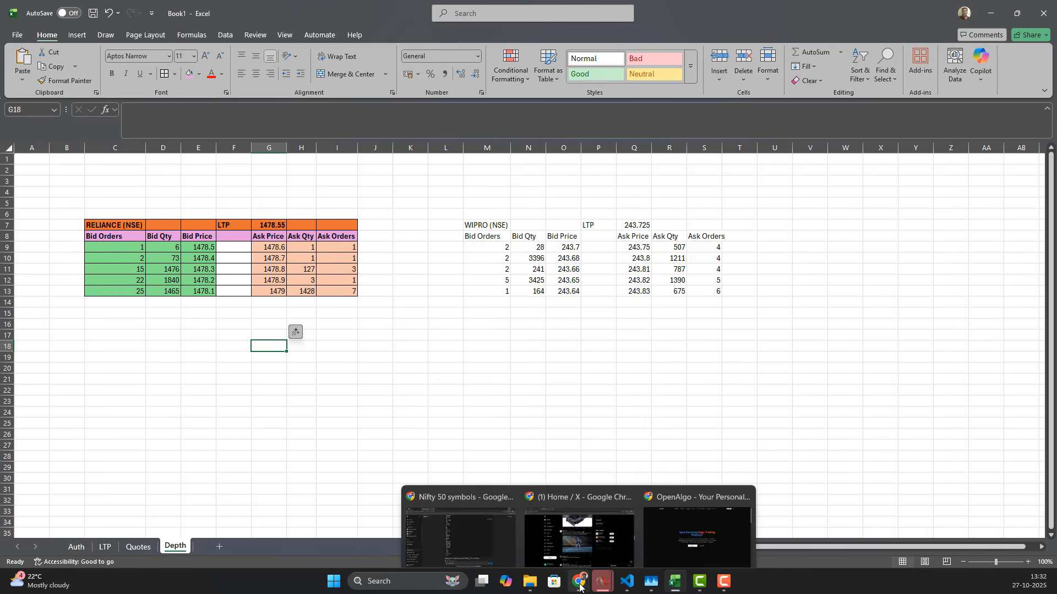
pyautogui.click(679, 526)
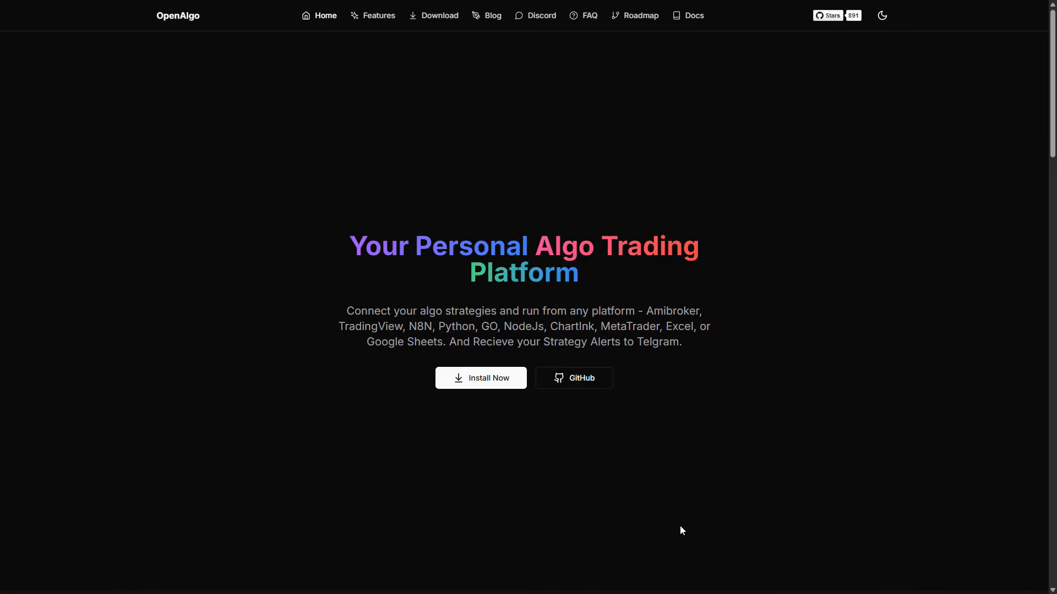
pyautogui.press('F11')
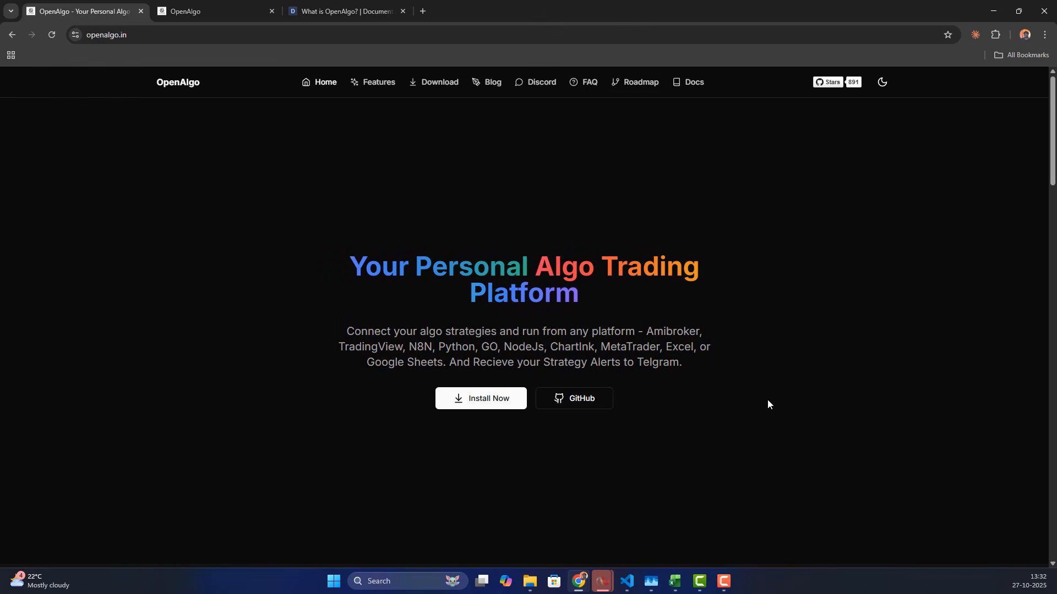
pyautogui.click(341, 11)
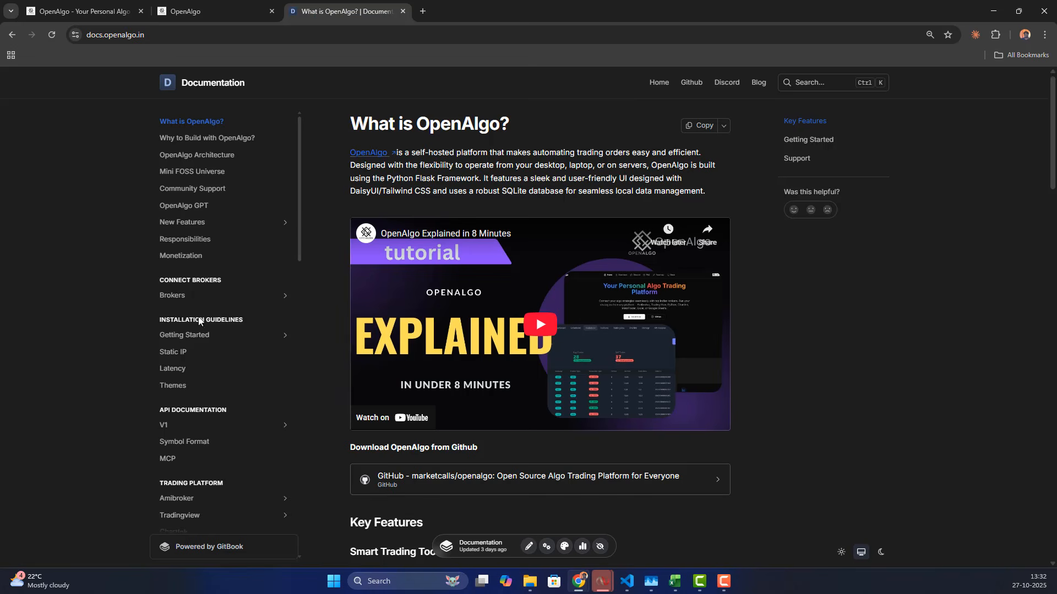
pyautogui.scroll(-5, 200, 319)
pyautogui.scroll(-4, 210, 368)
pyautogui.scroll(4, 210, 368)
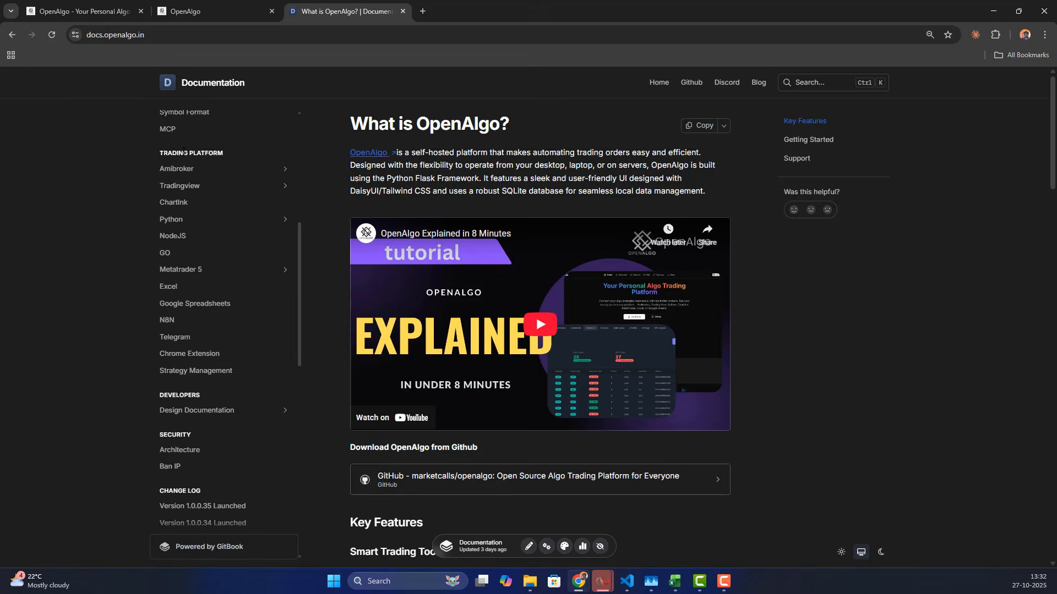
pyautogui.click(169, 287)
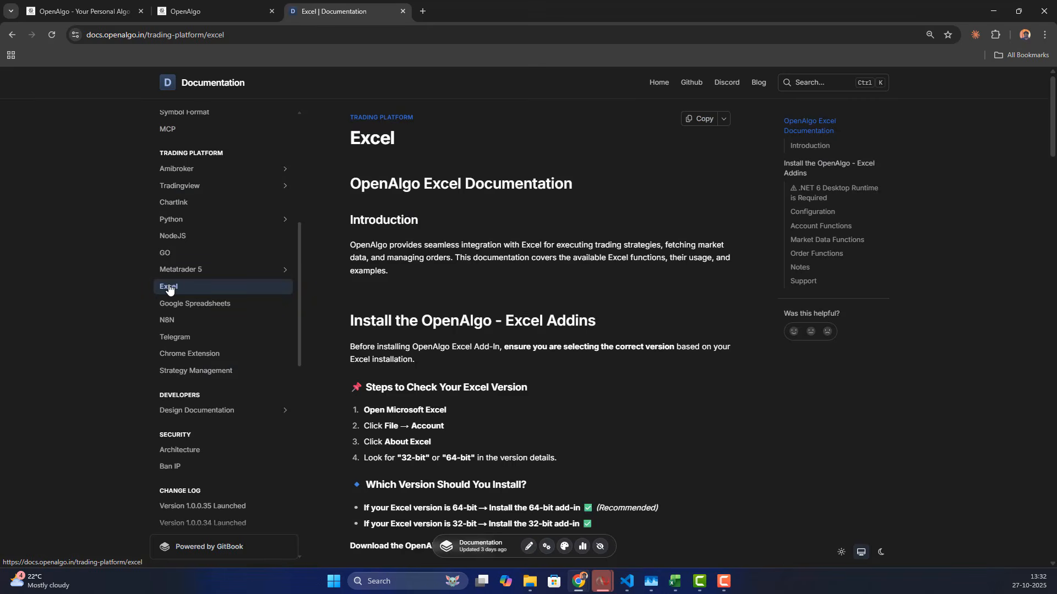
# Step: Open the OpenAlgo-Excel releases page on GitHub from the documentation's add-in download link
pyautogui.scroll(-2, 584, 279)
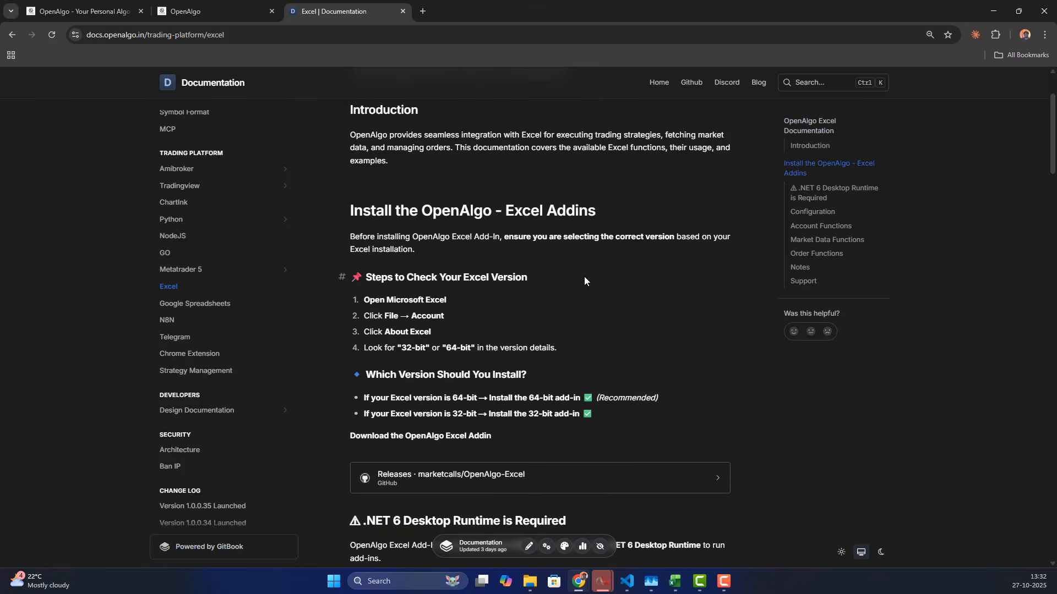
pyautogui.scroll(-2, 584, 281)
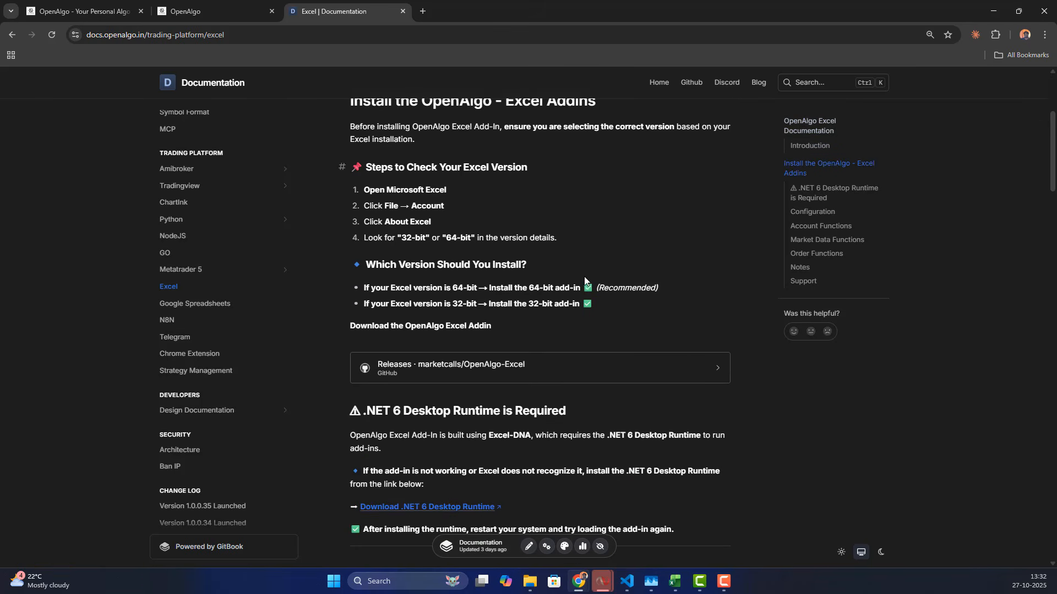
pyautogui.click(441, 367)
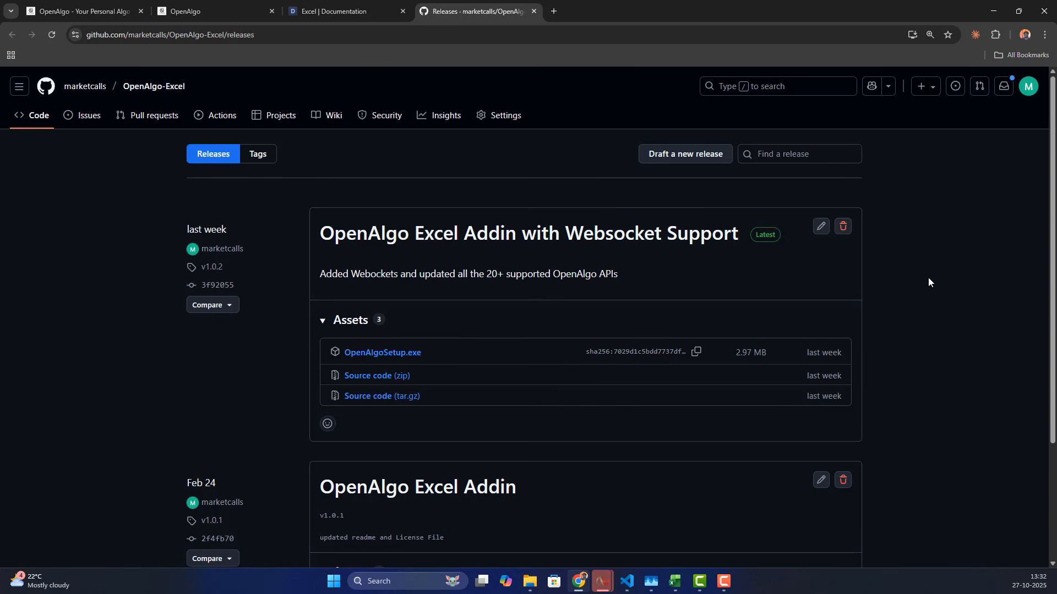
# Step: Return to the Excel workbook's Depth sheet
pyautogui.click(992, 10)
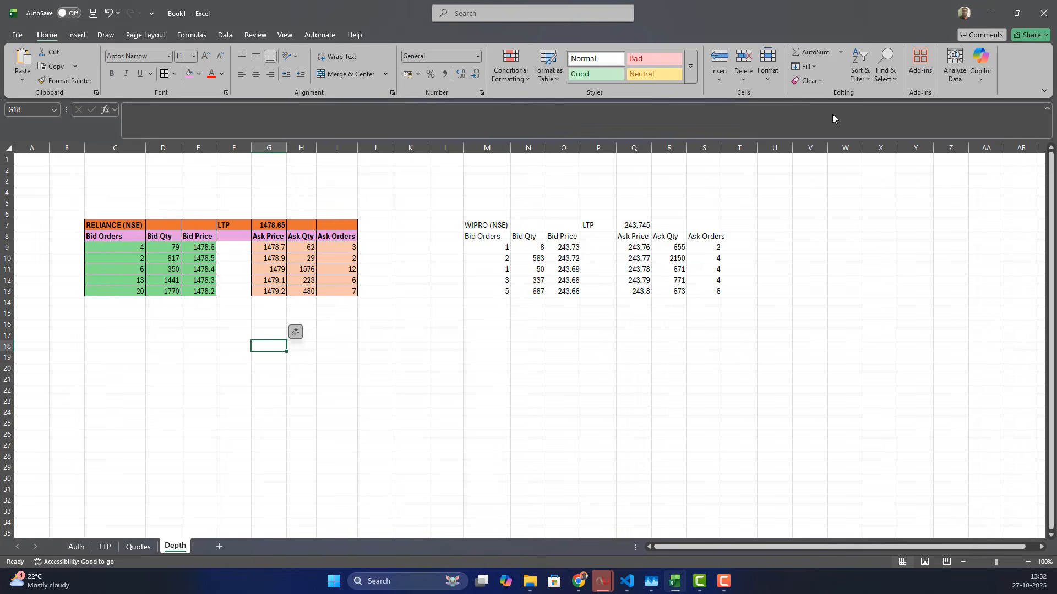
pyautogui.click(422, 393)
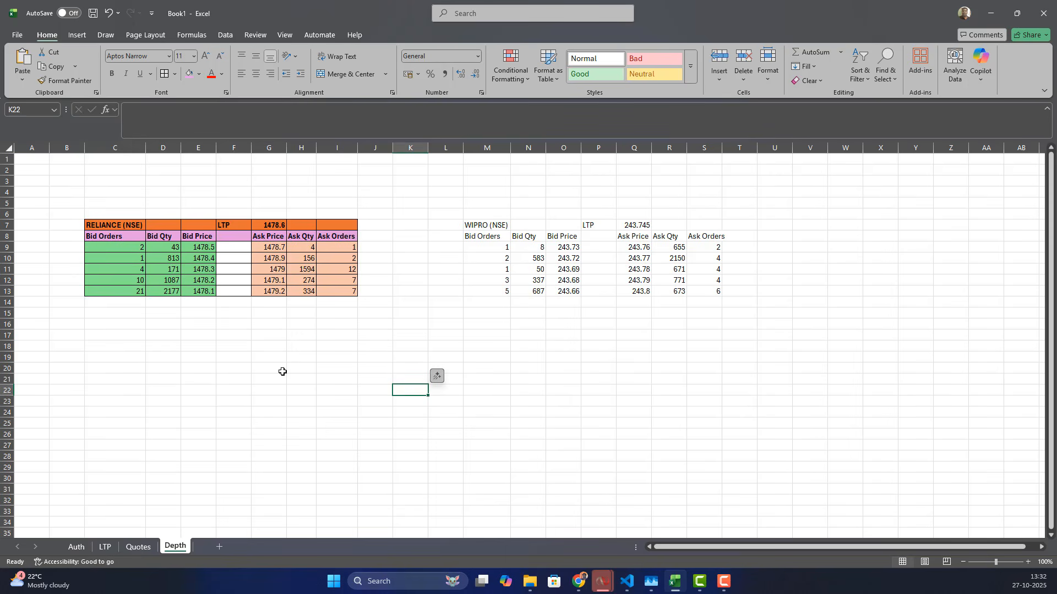